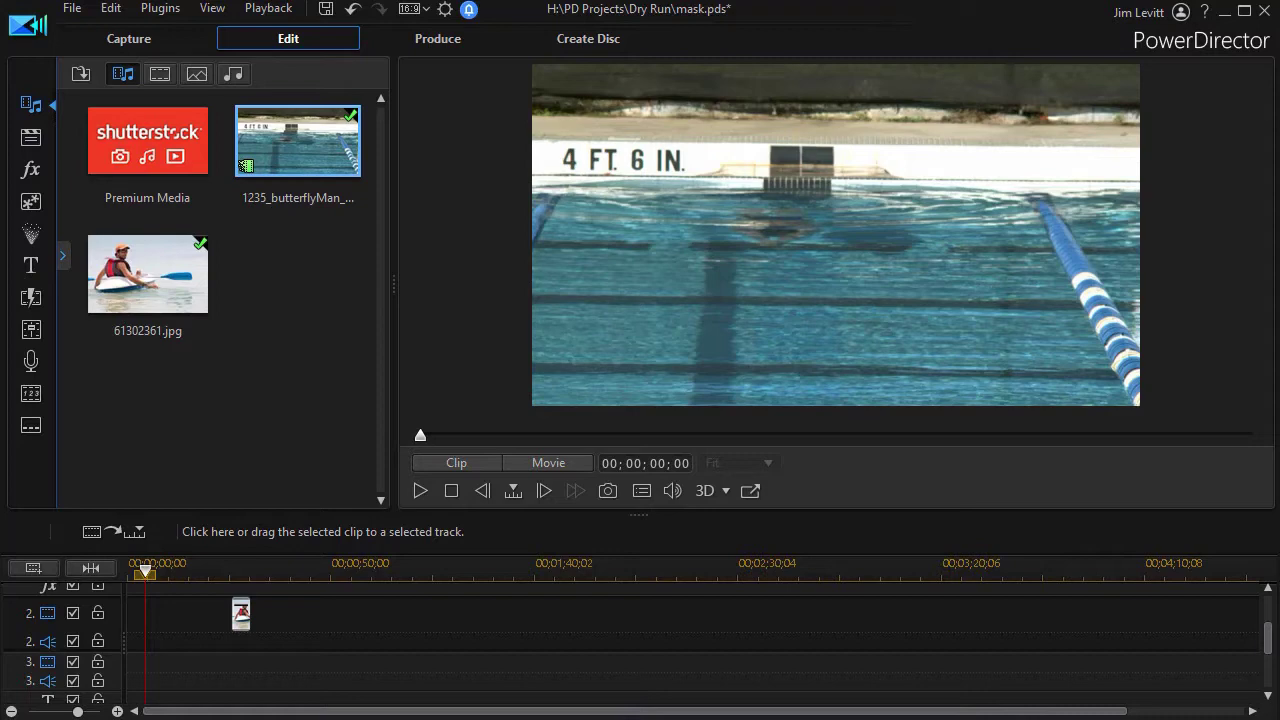
Step: Preview the pool clip, then place 61302361.jpg at the start of track 2 over it
left_click(418, 491)
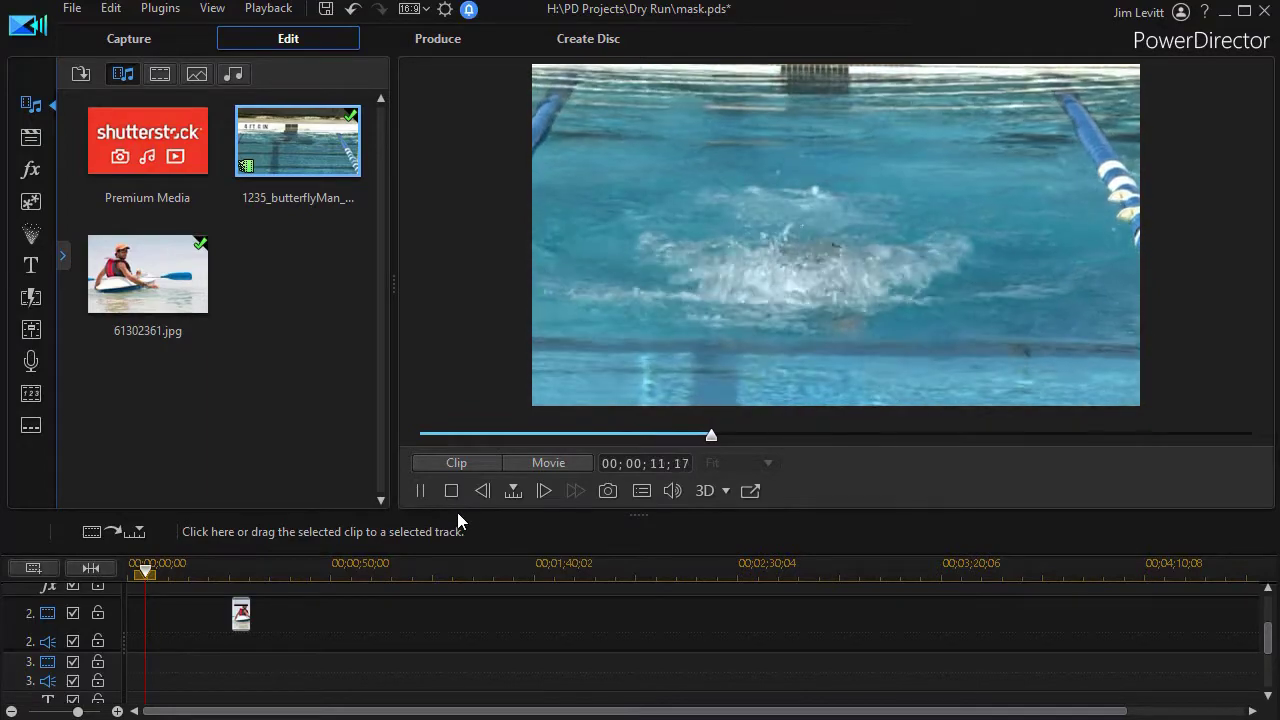
left_click(449, 492)
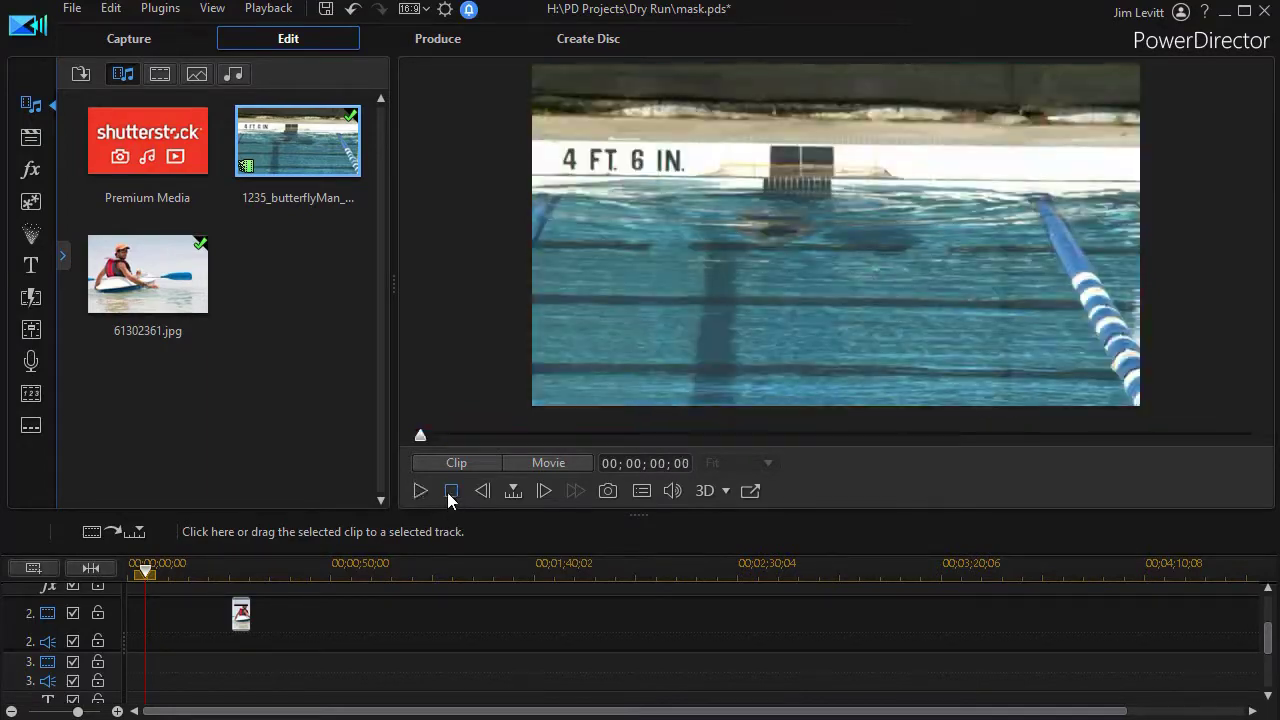
left_click(142, 277)
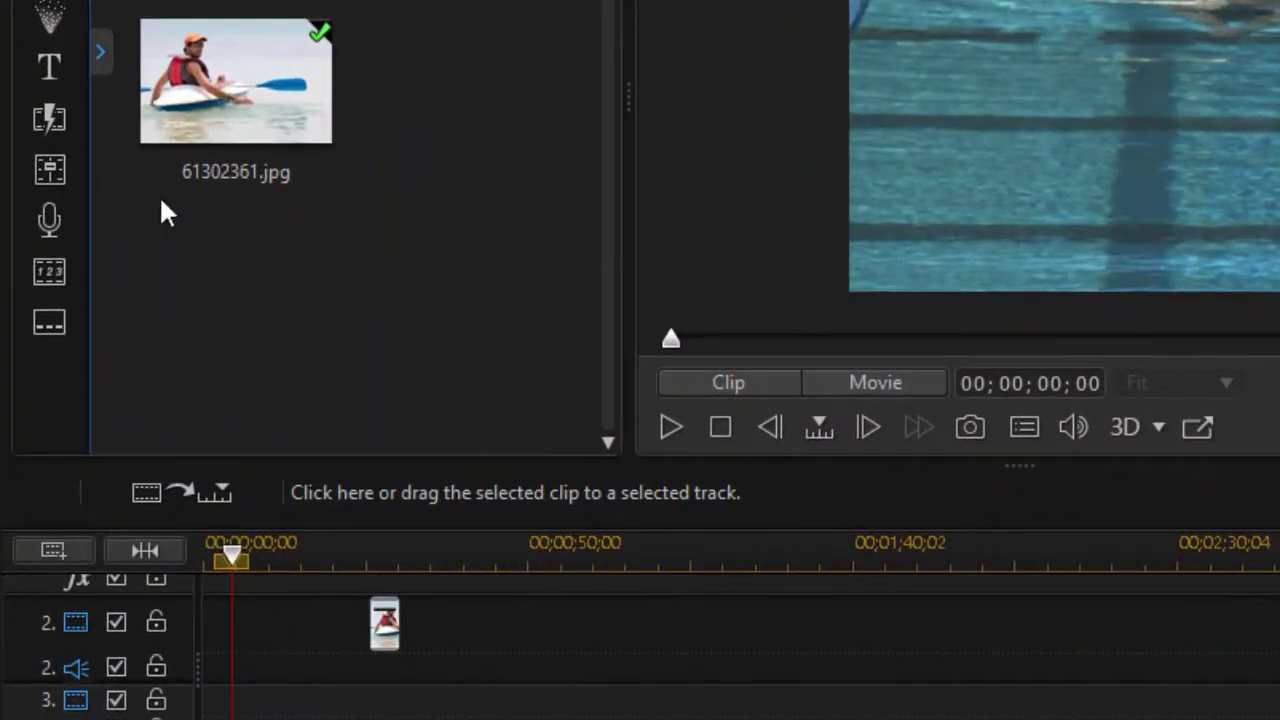
left_click_drag(245, 87, 252, 702)
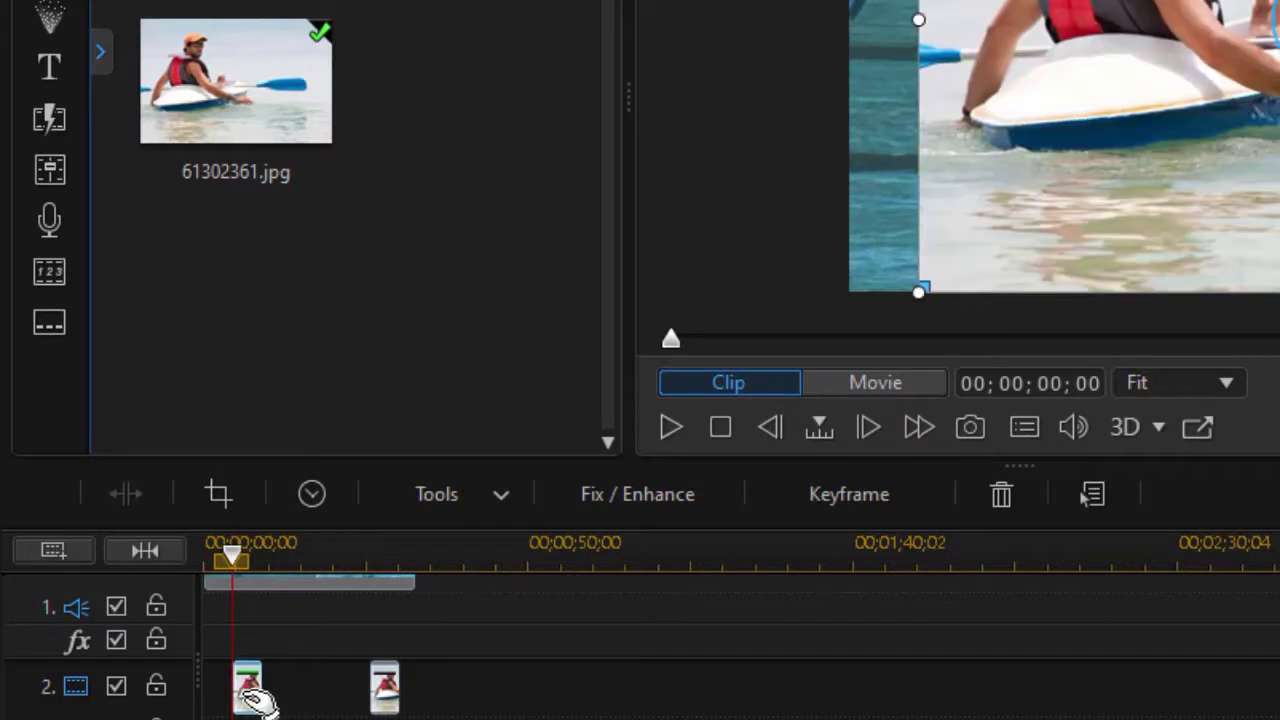
Step: Open Mask Designer for the kayak photo and start a new brush mask
left_click(500, 496)
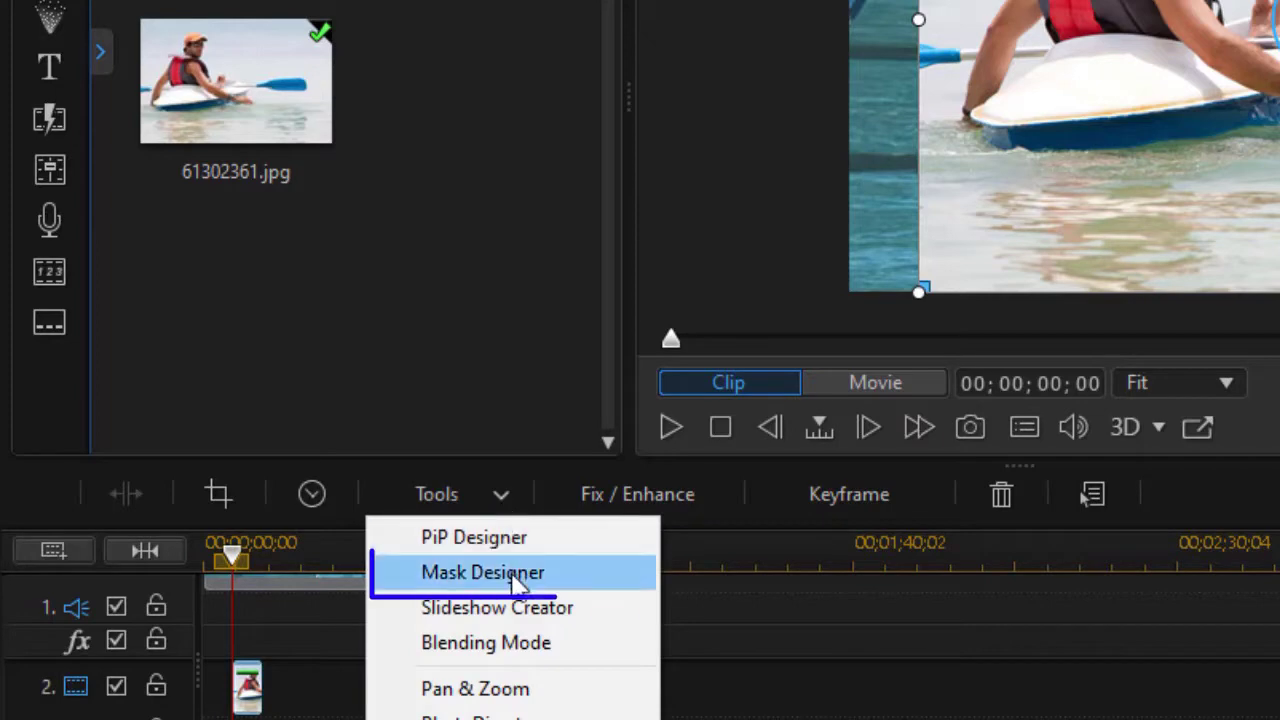
left_click(515, 575)
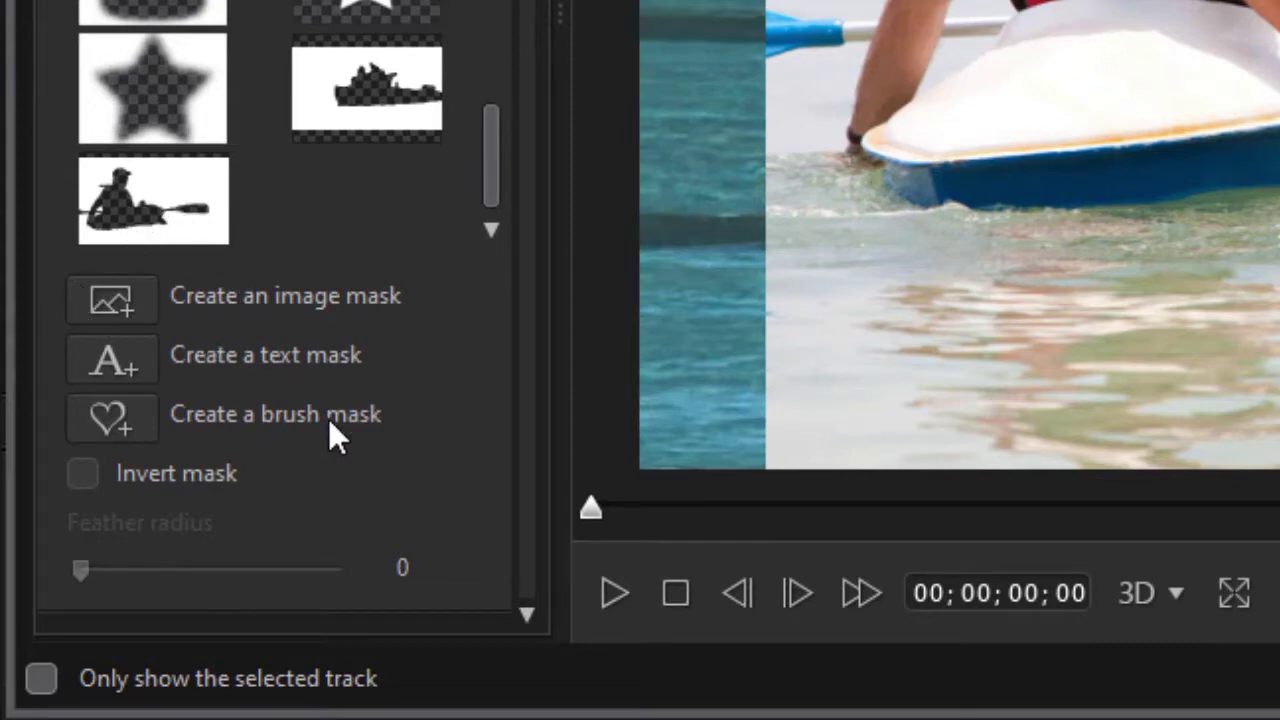
left_click(139, 418)
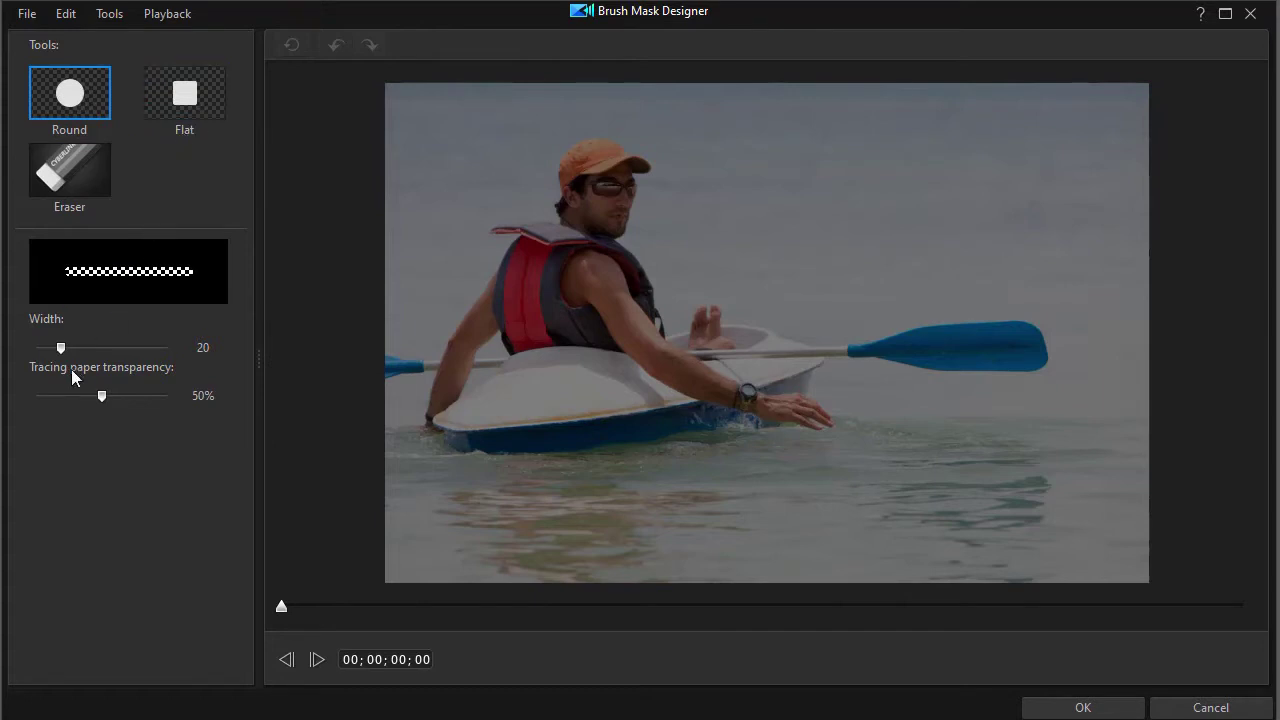
Step: Widen the Round brush to 100 and paint mask over the sky right of the kayaker
left_click_drag(59, 349, 163, 367)
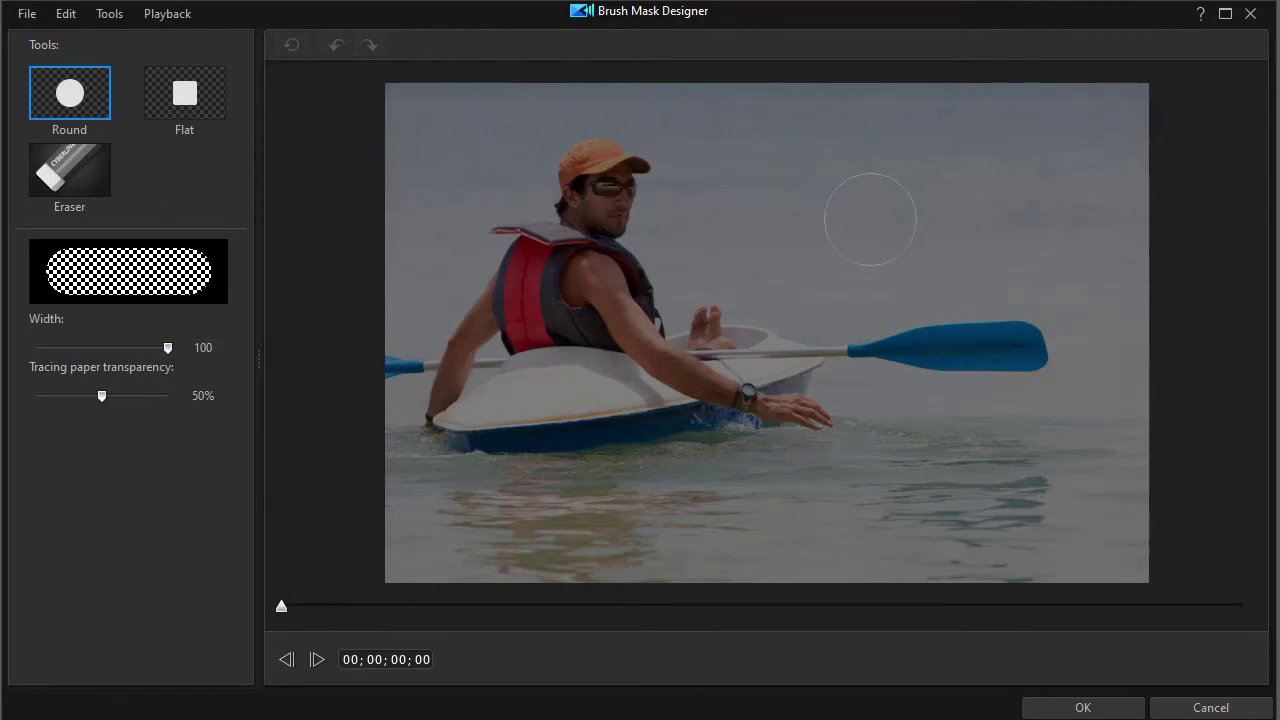
mouse_move(724, 147)
left_mouse_down()
mouse_move(785, 240)
mouse_move(824, 258)
mouse_move(1007, 241)
mouse_move(1071, 251)
mouse_move(1131, 305)
mouse_move(1127, 453)
mouse_move(1022, 477)
mouse_move(961, 453)
mouse_move(826, 515)
mouse_move(692, 504)
mouse_move(403, 524)
mouse_move(373, 463)
left_mouse_up()
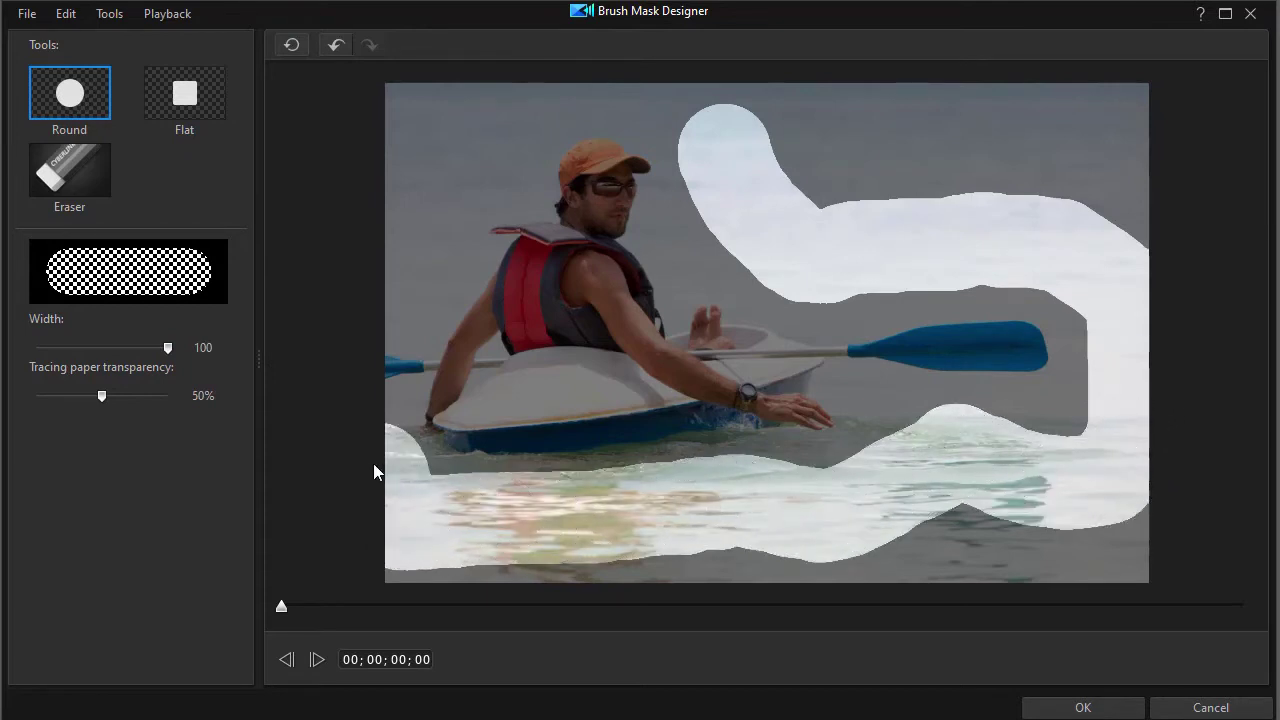
Step: Paint mask along the left and top edges, the lower-right water and patches near the paddle
mouse_move(457, 131)
left_mouse_down()
mouse_move(383, 277)
mouse_move(386, 318)
left_mouse_up()
mouse_move(388, 128)
left_mouse_down()
mouse_move(483, 150)
mouse_move(496, 91)
mouse_move(540, 75)
mouse_move(647, 76)
mouse_move(739, 132)
mouse_move(796, 118)
mouse_move(790, 102)
mouse_move(1198, 120)
mouse_move(1182, 221)
mouse_move(825, 188)
mouse_move(713, 226)
mouse_move(755, 250)
left_mouse_up()
mouse_move(1143, 493)
left_mouse_down()
mouse_move(1149, 503)
mouse_move(1043, 543)
mouse_move(851, 531)
mouse_move(1038, 554)
mouse_move(800, 543)
mouse_move(503, 557)
mouse_move(477, 586)
left_mouse_up()
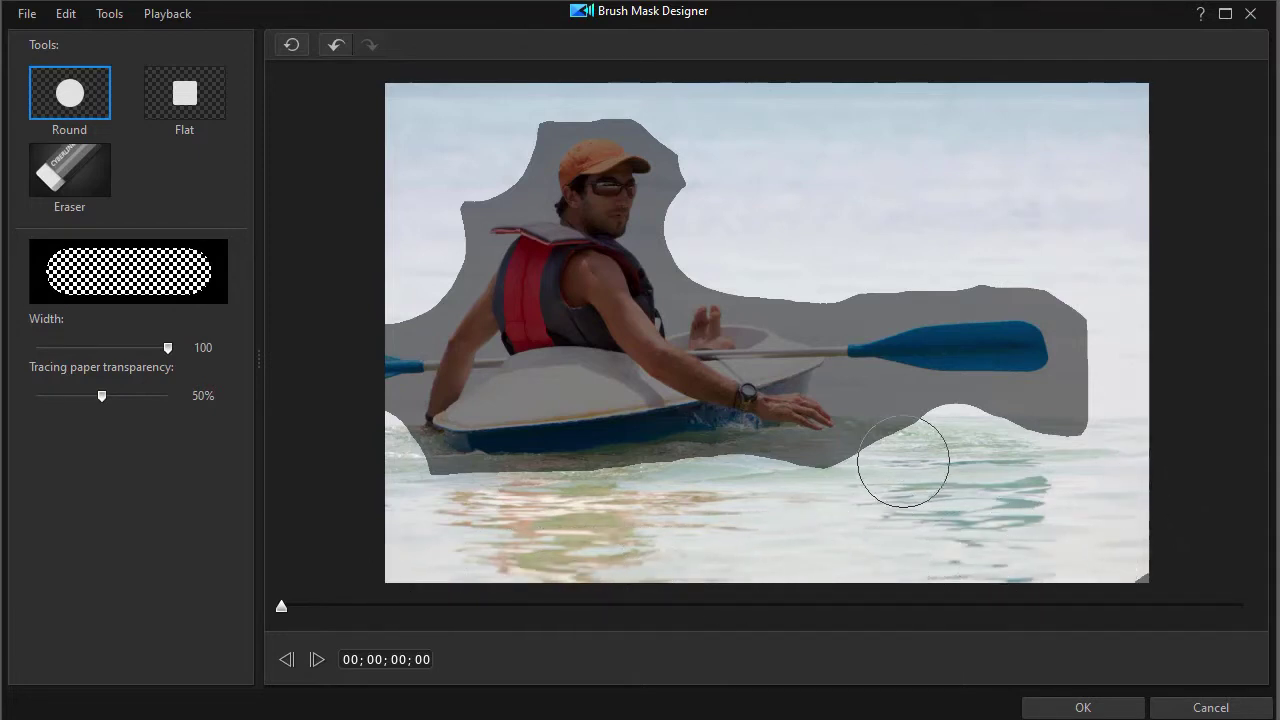
left_click(896, 427)
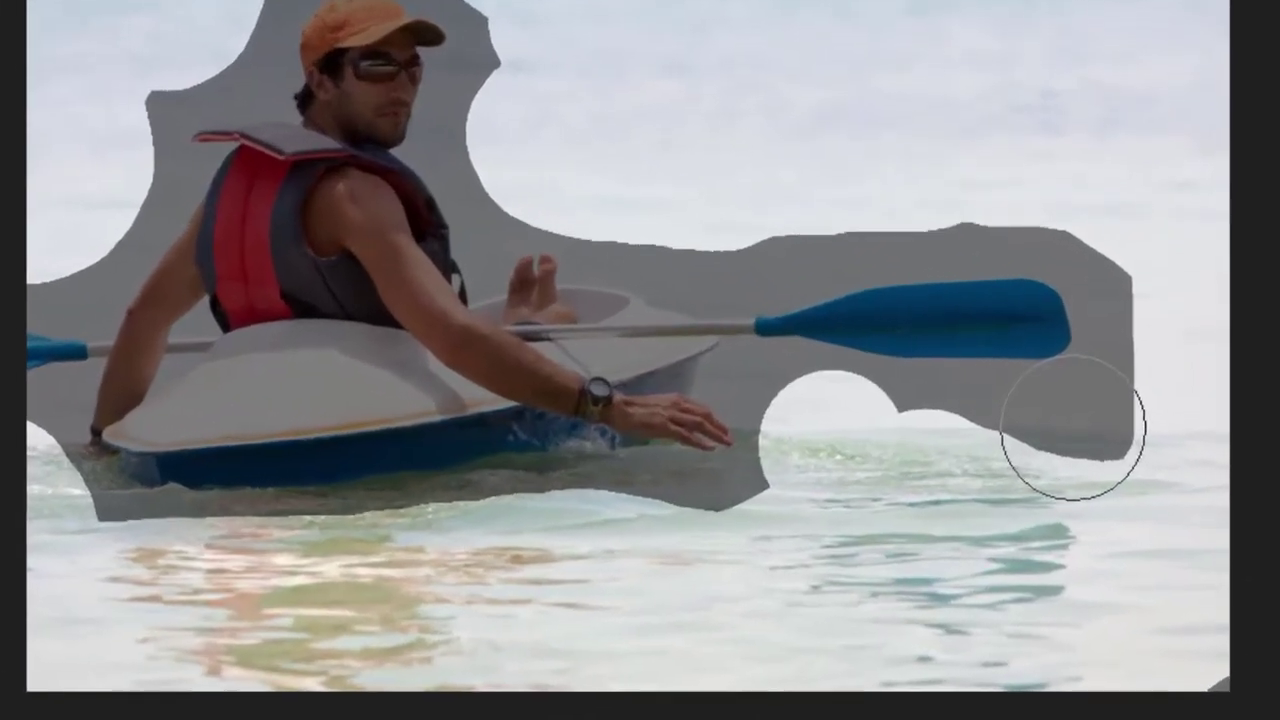
left_click(1048, 415)
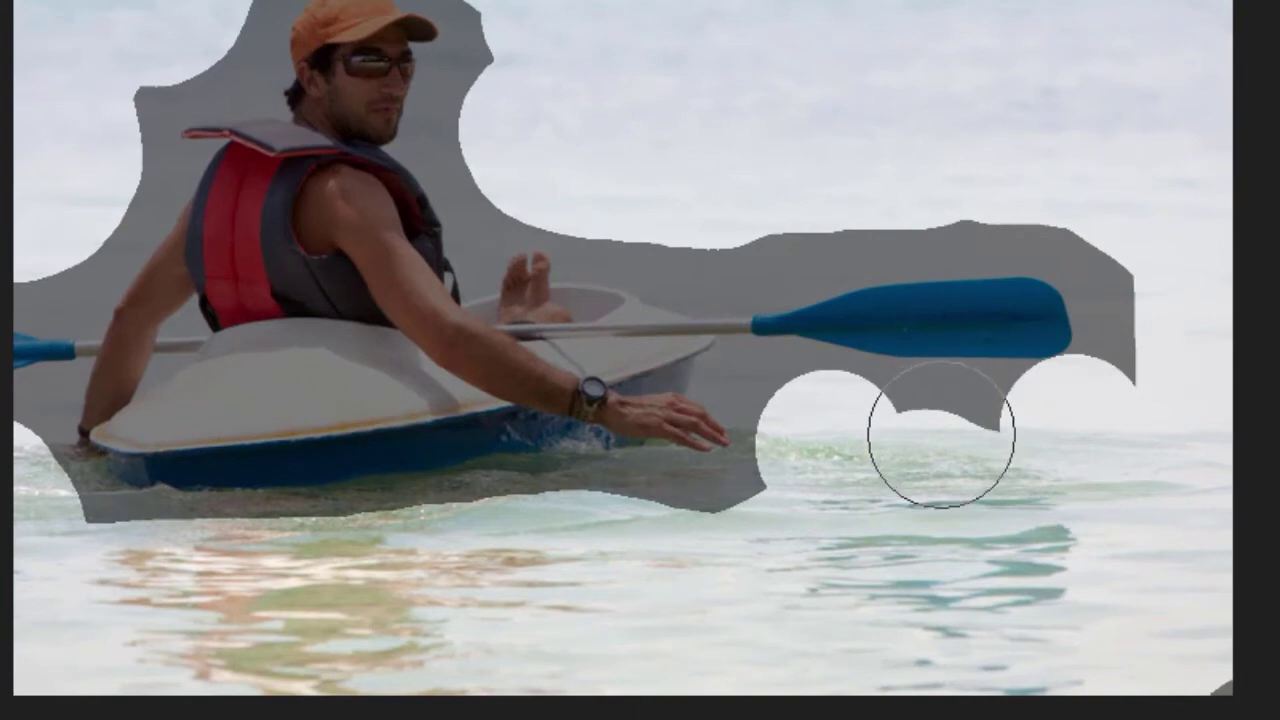
Step: Paint mask over the water right of the hand and along the strip below the kayak
left_click(941, 434)
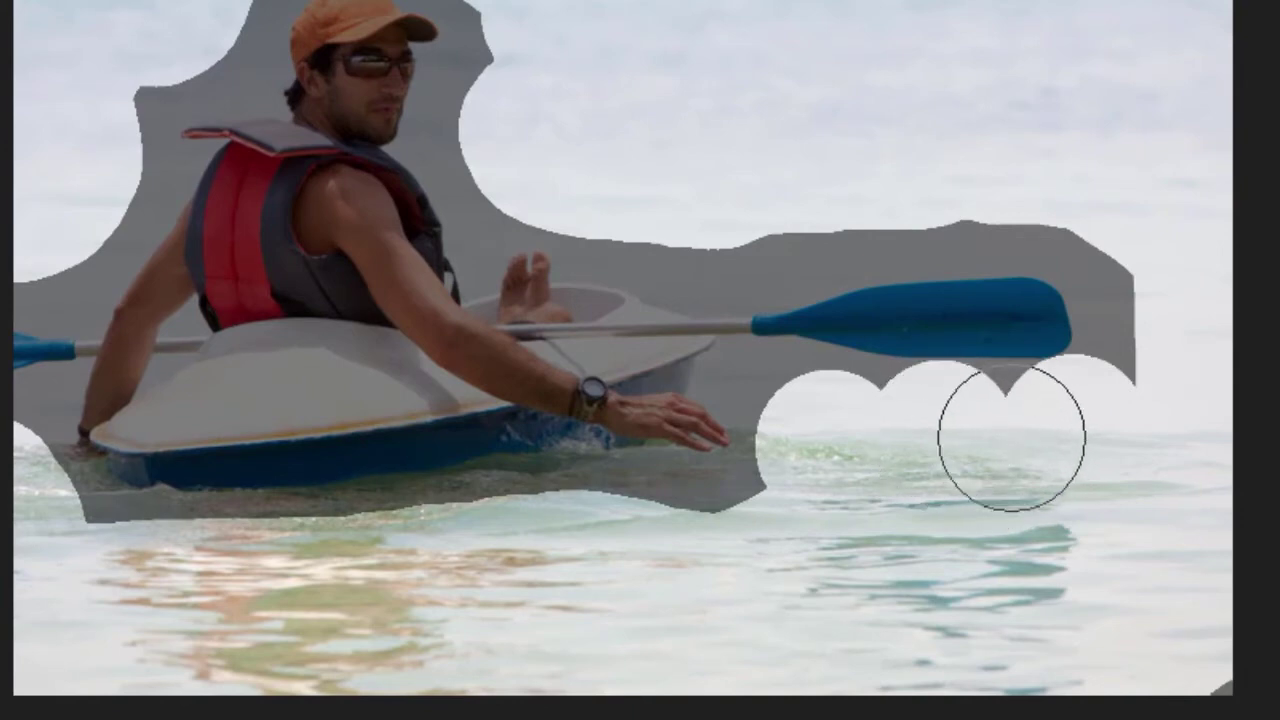
left_click(1006, 436)
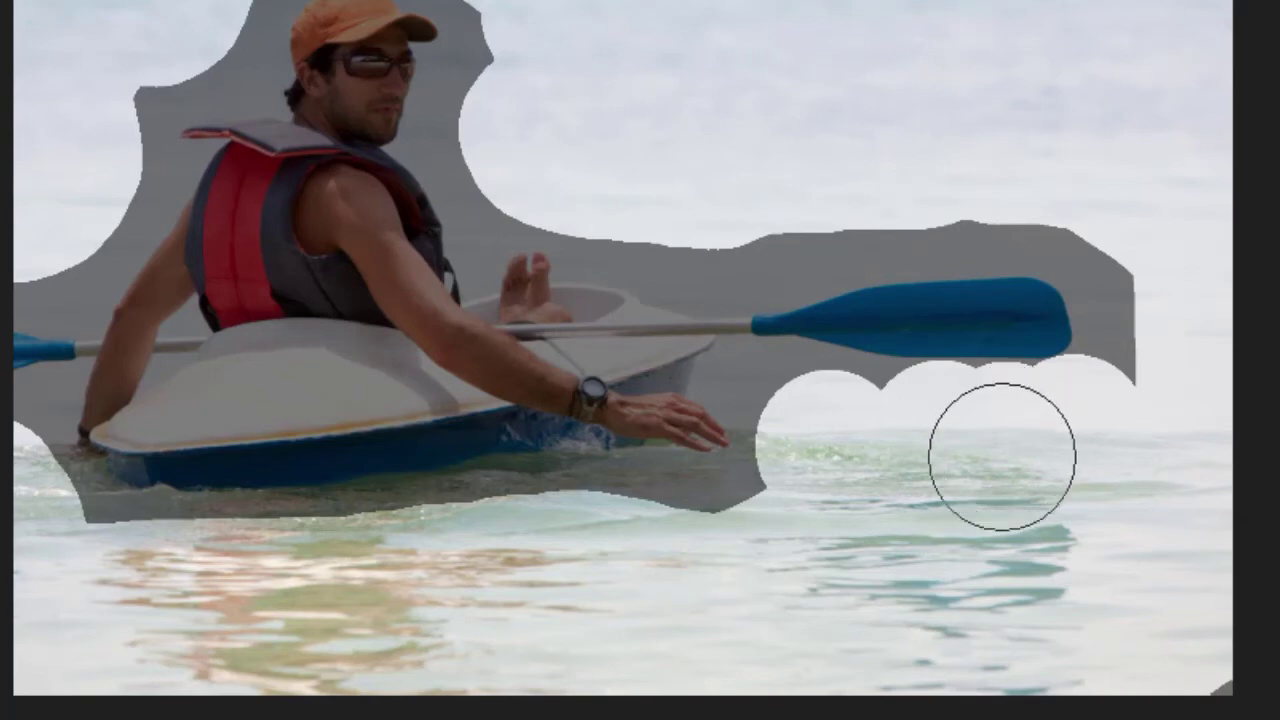
left_click(711, 530)
left_click(606, 535)
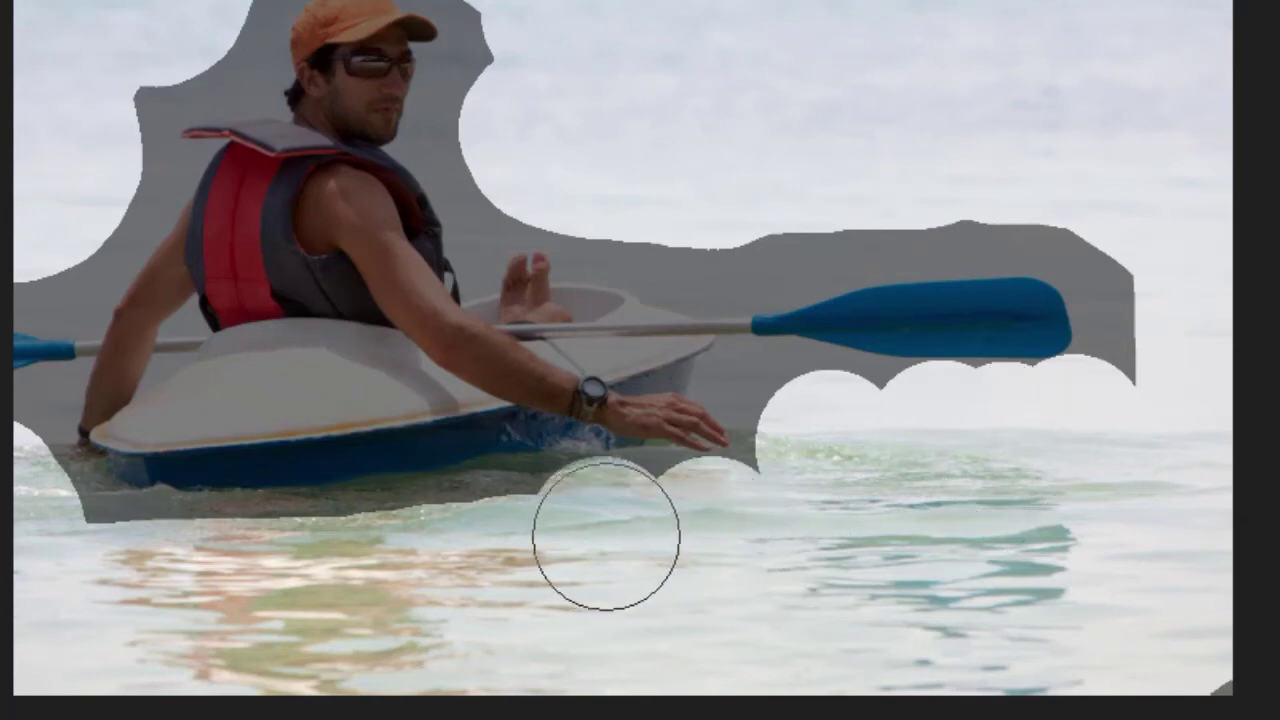
left_click(488, 548)
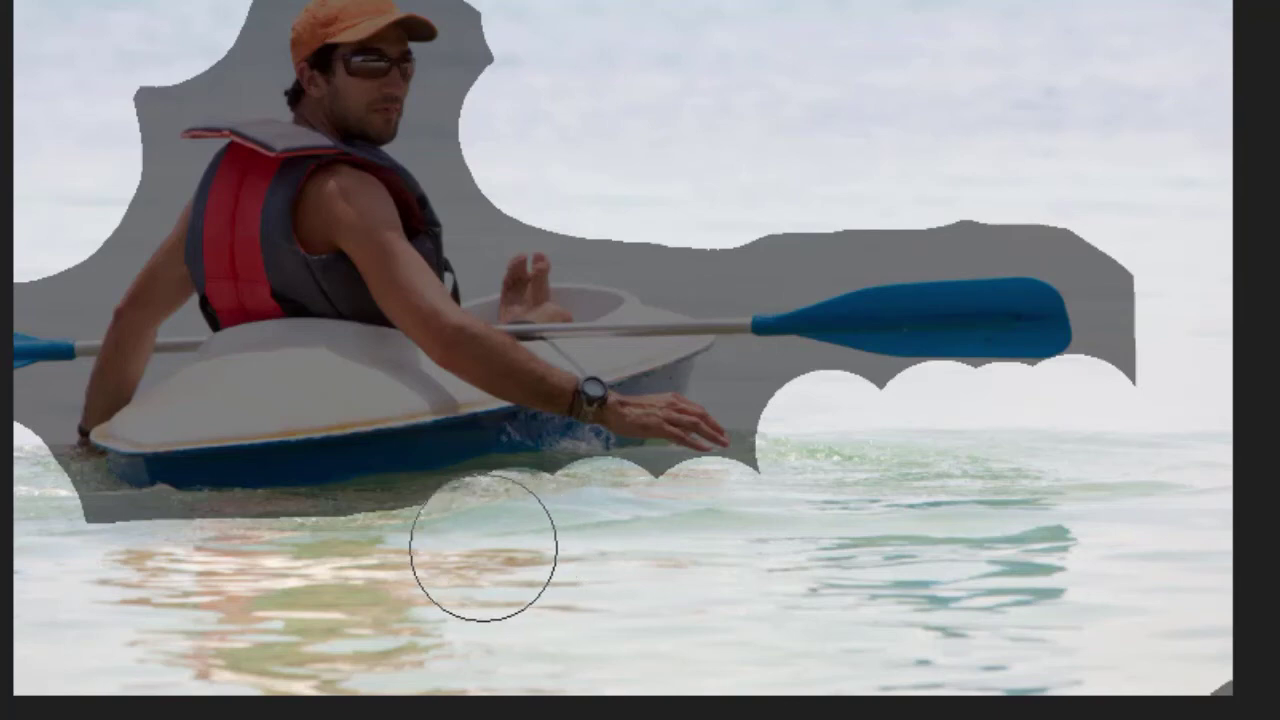
left_click_drag(221, 571, 72, 555)
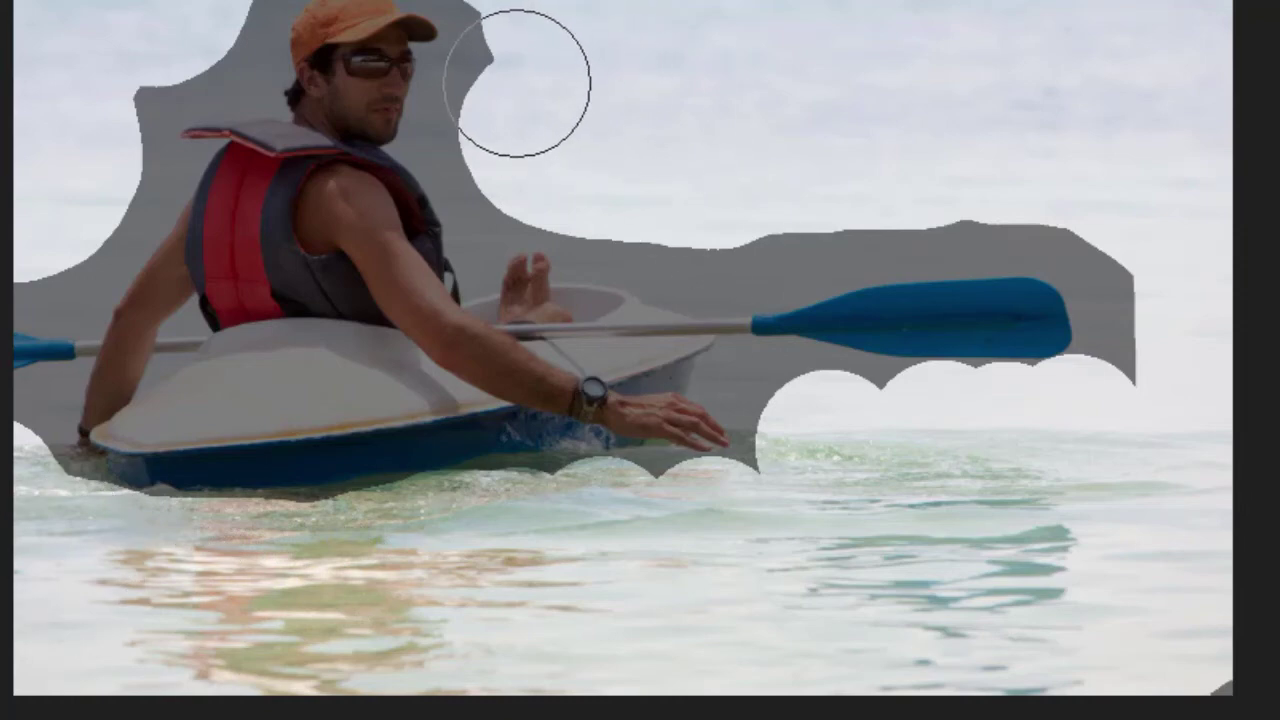
Step: Trim the mask around the face, paddle, life vest and head, narrowing the brush to 78
mouse_move(514, 77)
left_mouse_down()
mouse_move(491, 123)
mouse_move(516, 130)
left_mouse_up()
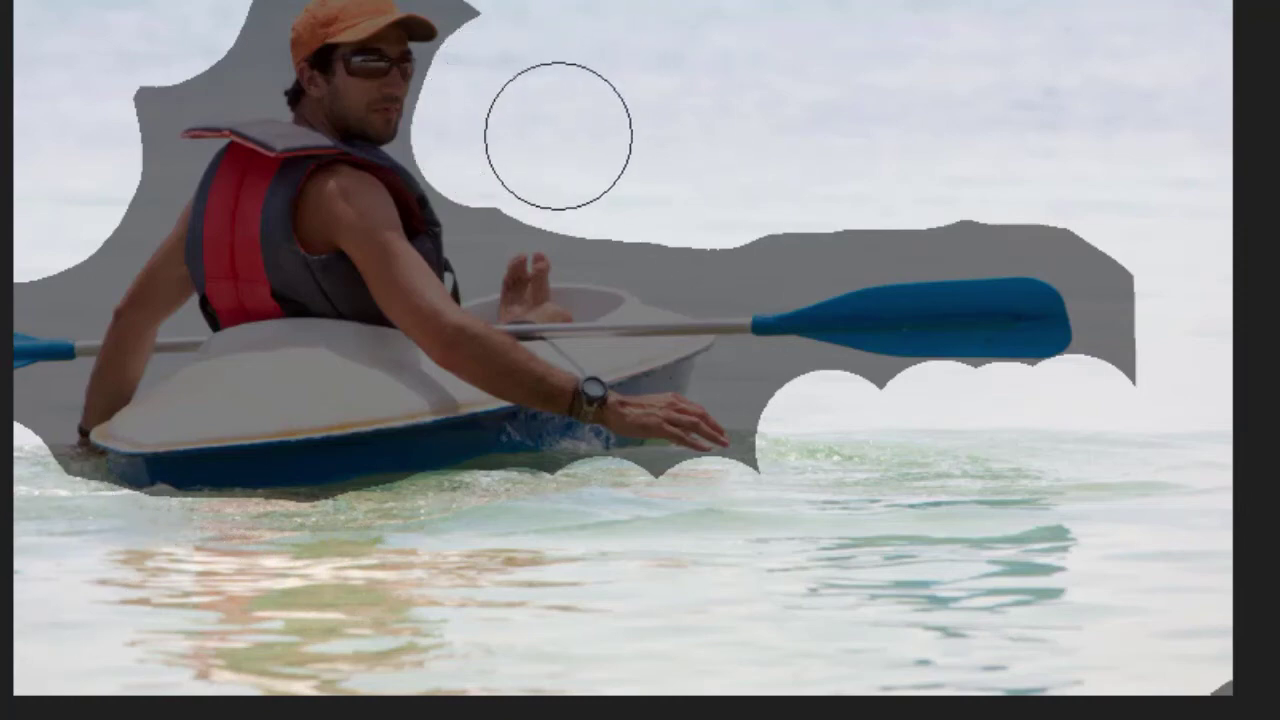
left_click(672, 230)
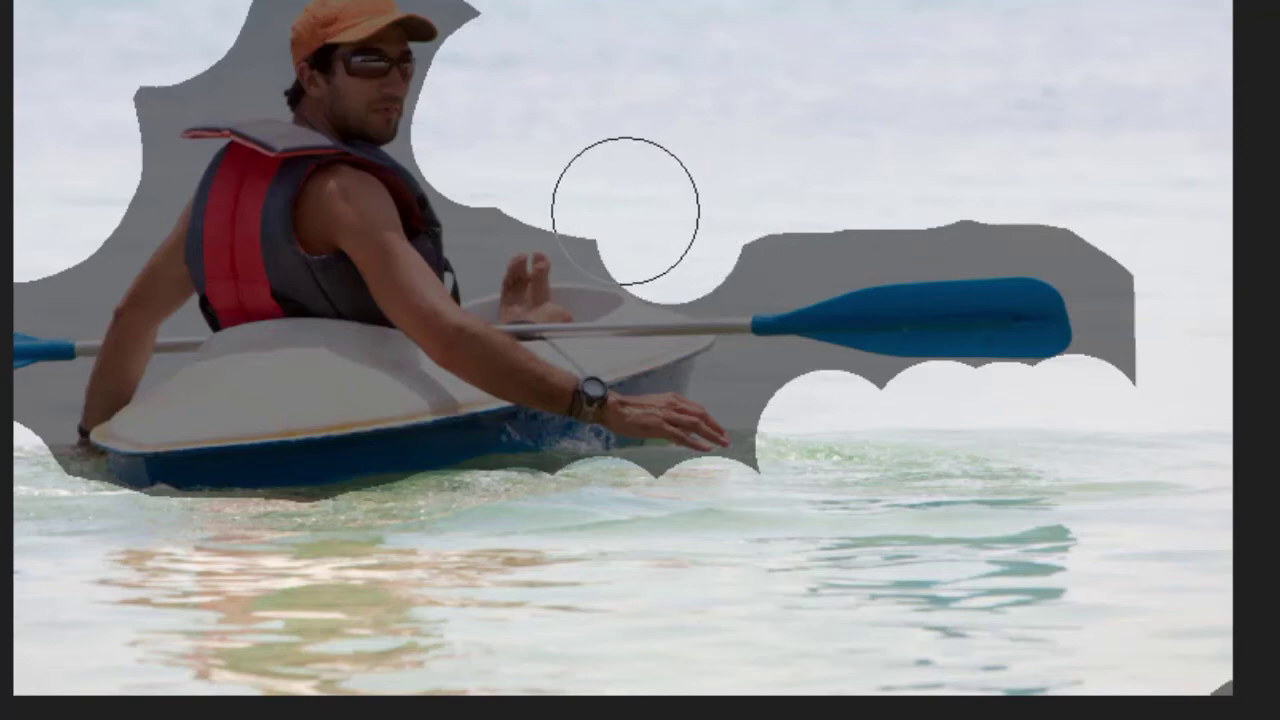
mouse_move(625, 211)
left_mouse_down()
mouse_move(649, 160)
mouse_move(497, 154)
mouse_move(501, 166)
left_mouse_up()
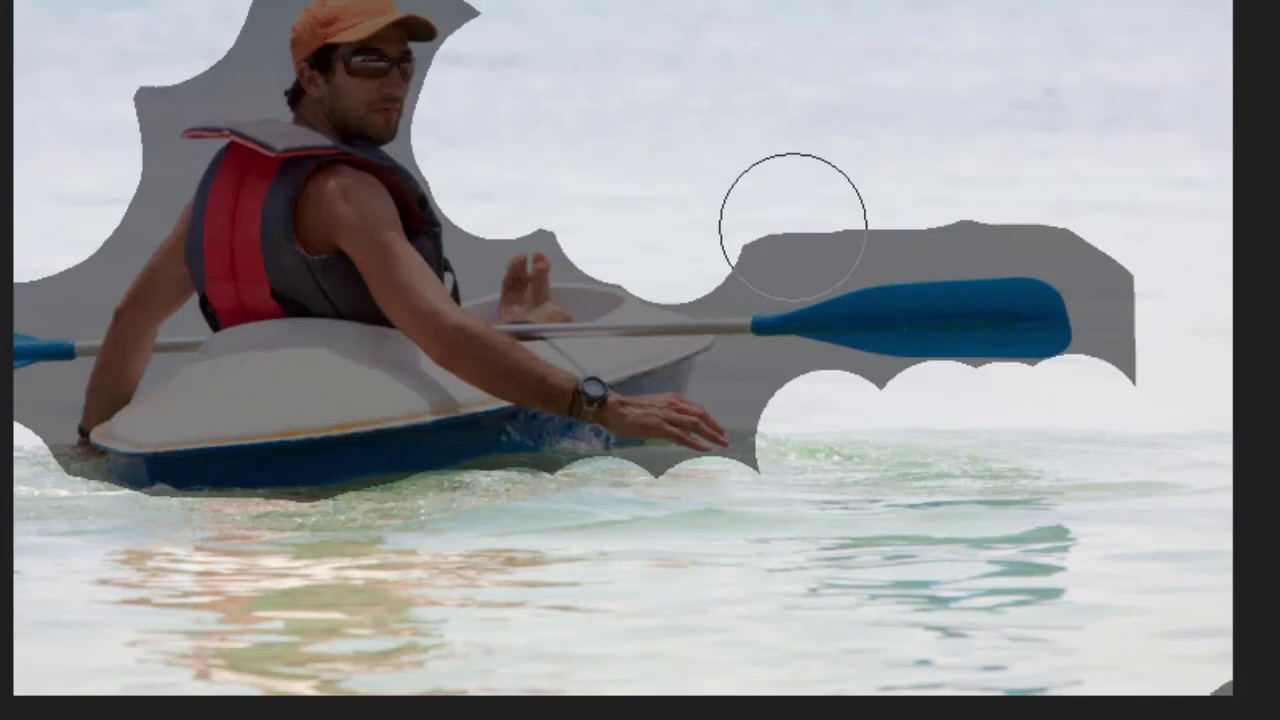
mouse_move(705, 215)
left_mouse_down()
mouse_move(804, 190)
mouse_move(993, 192)
mouse_move(1118, 225)
mouse_move(1155, 292)
mouse_move(1159, 355)
mouse_move(1064, 445)
mouse_move(817, 466)
mouse_move(857, 429)
left_mouse_up()
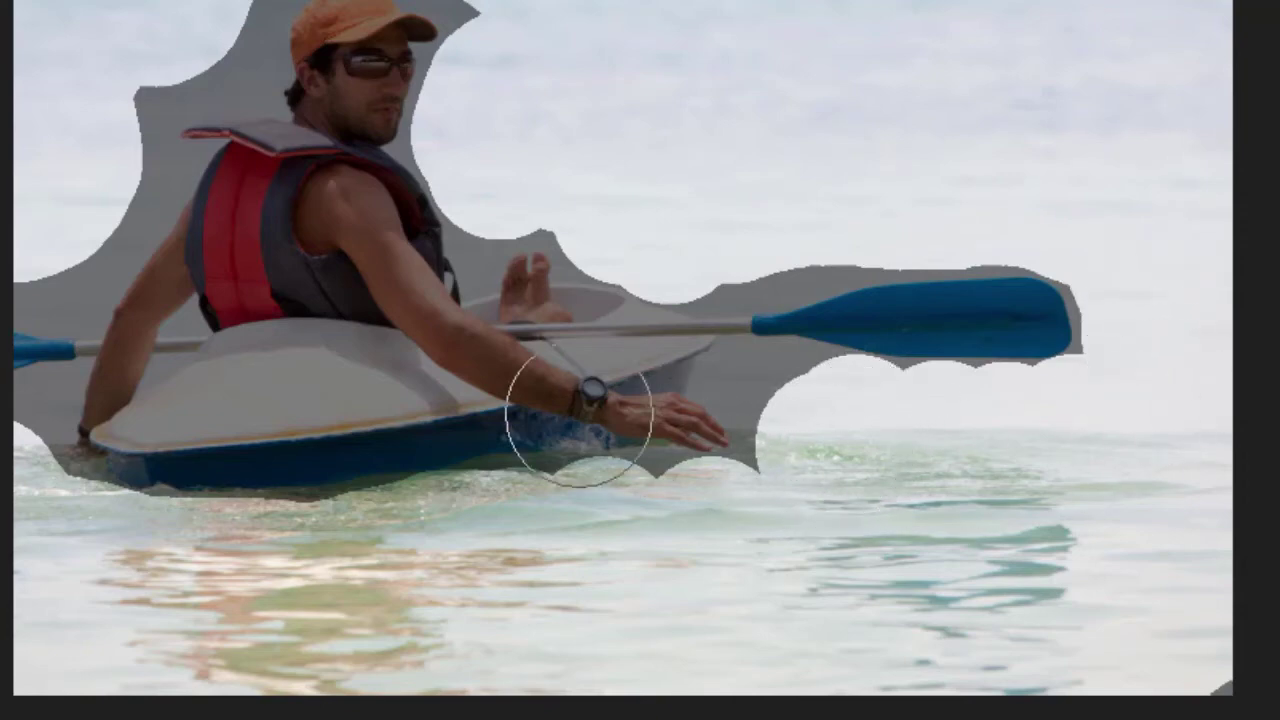
mouse_move(66, 134)
left_mouse_down()
mouse_move(120, 175)
mouse_move(107, 162)
mouse_move(163, 37)
mouse_move(210, 21)
mouse_move(152, 72)
left_mouse_up()
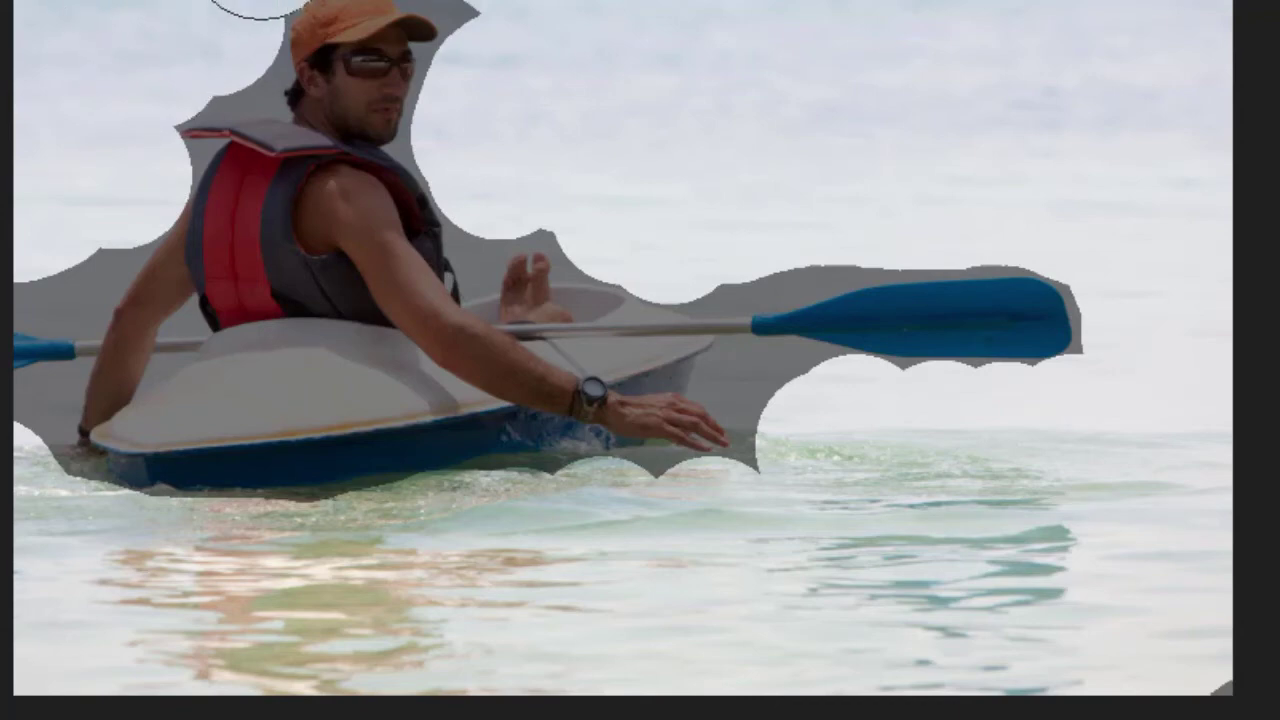
mouse_move(441, 2)
left_mouse_down()
mouse_move(529, 2)
mouse_move(514, 4)
mouse_move(593, 61)
left_mouse_up()
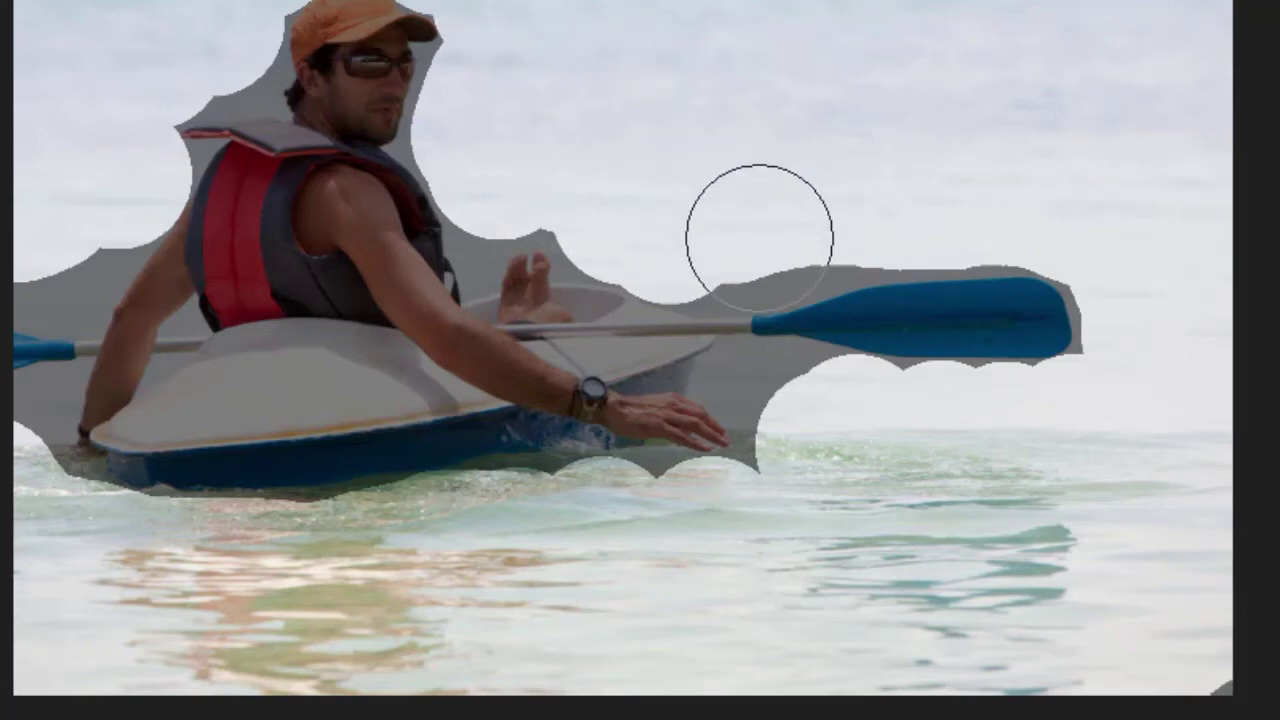
left_click_drag(759, 238, 749, 229)
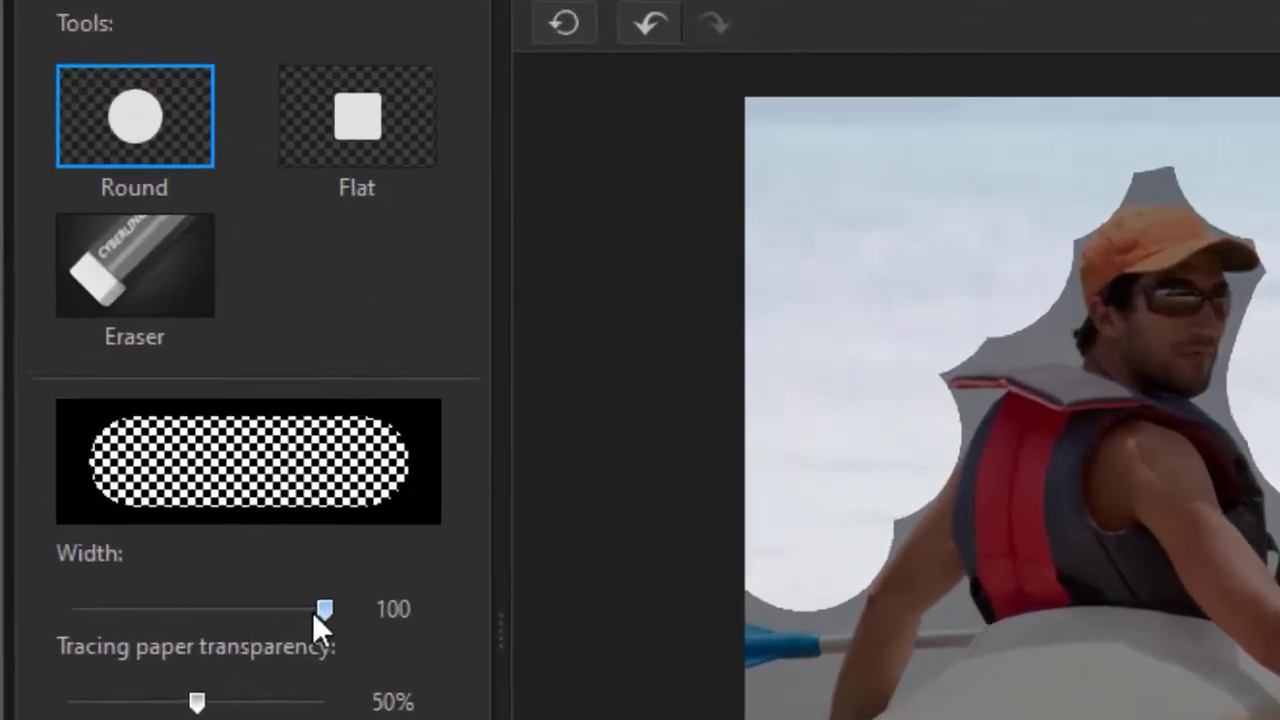
left_click_drag(167, 349, 156, 349)
Step: Narrow the brush to width 41, undo the last change, and switch to the Eraser
left_click_drag(323, 663, 273, 673)
left_click_drag(284, 690, 289, 690)
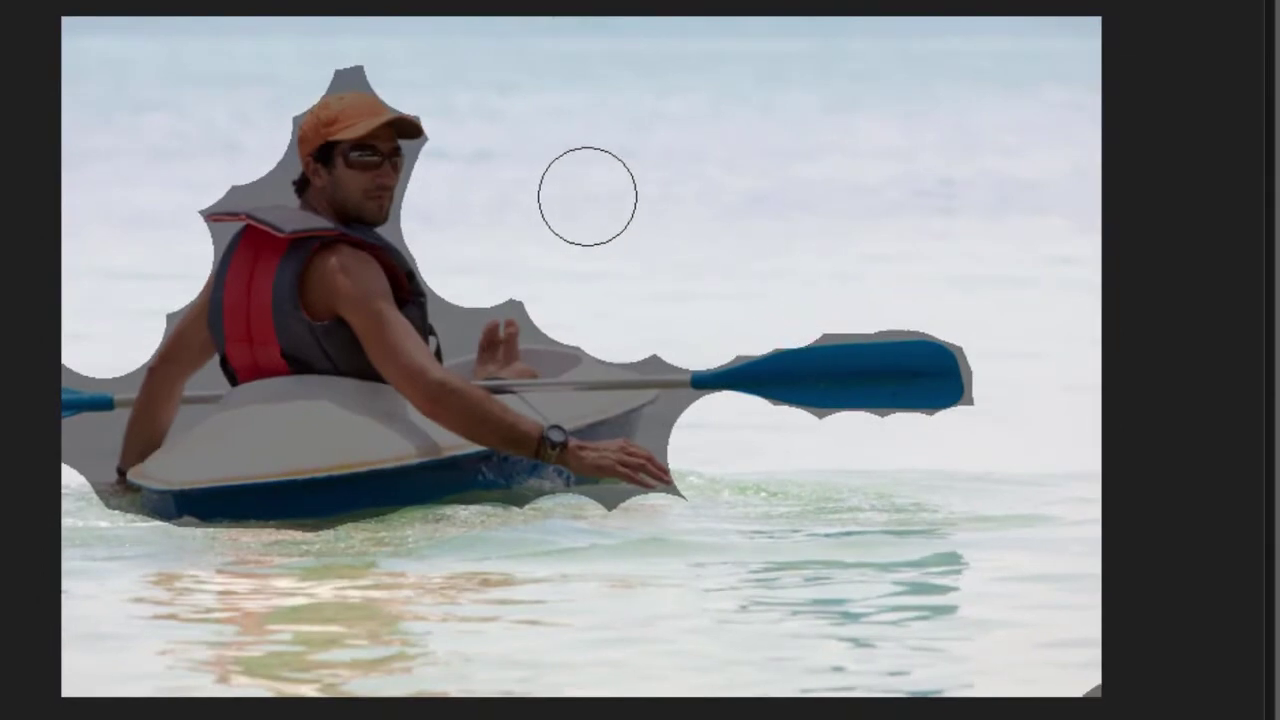
key("ctrl+z")
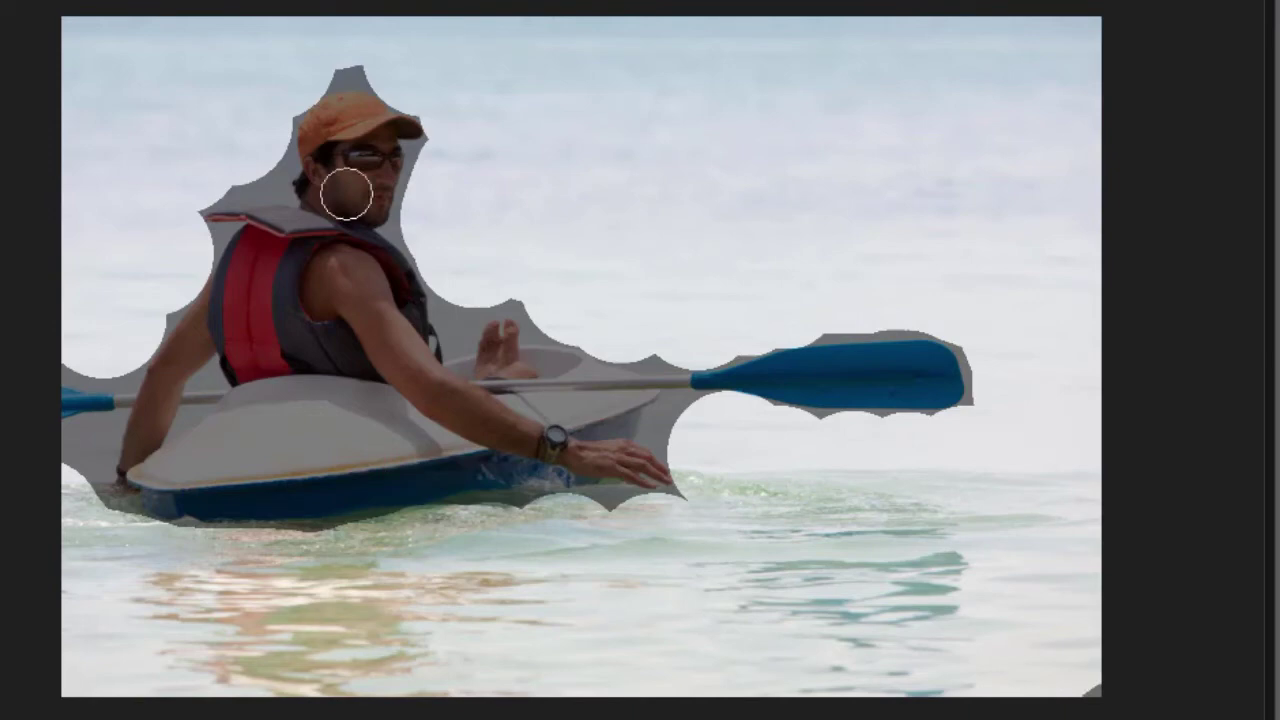
left_click(845, 355)
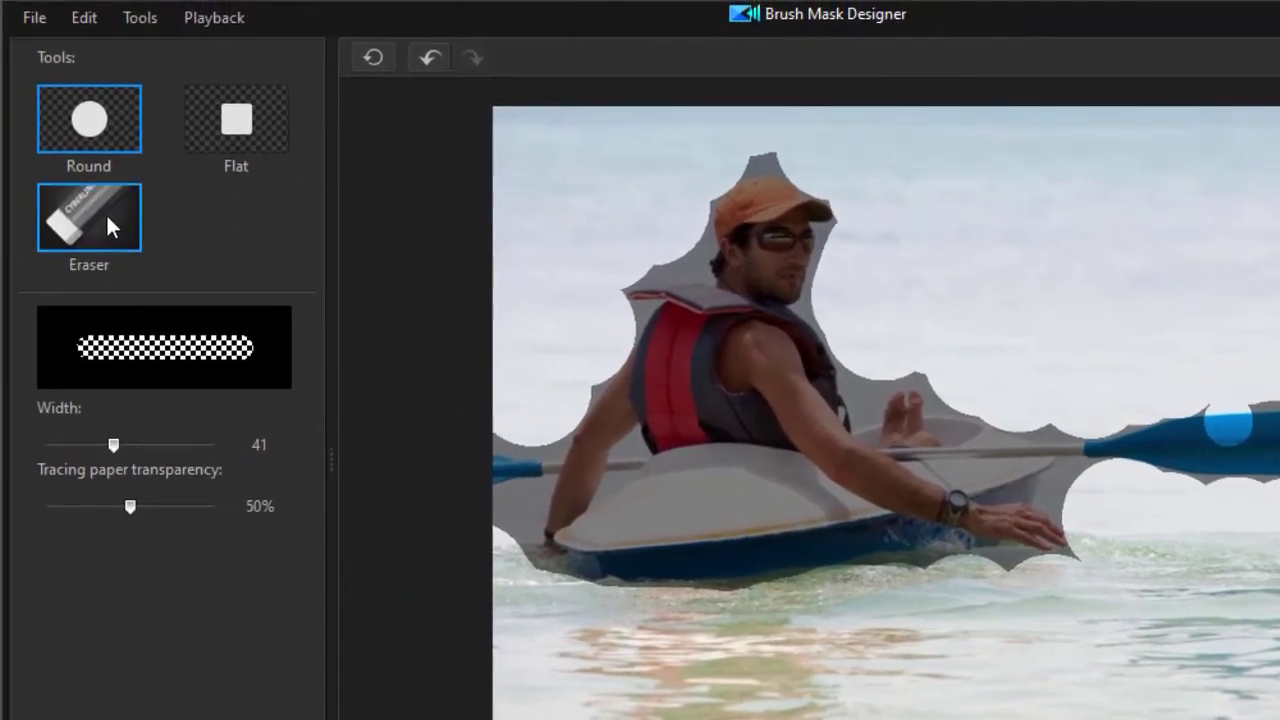
left_click(110, 226)
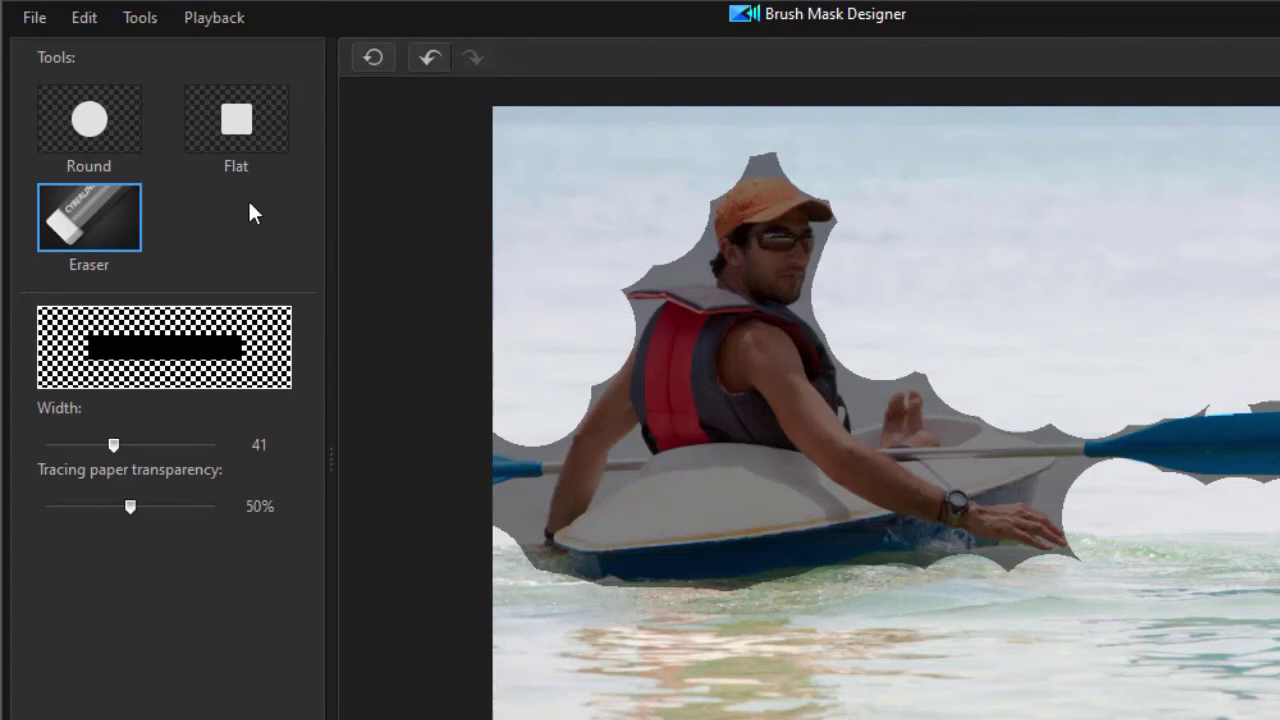
Step: Clear leftover mask at the kayak's left edge and around the head, then apply the brush mask
left_click(89, 118)
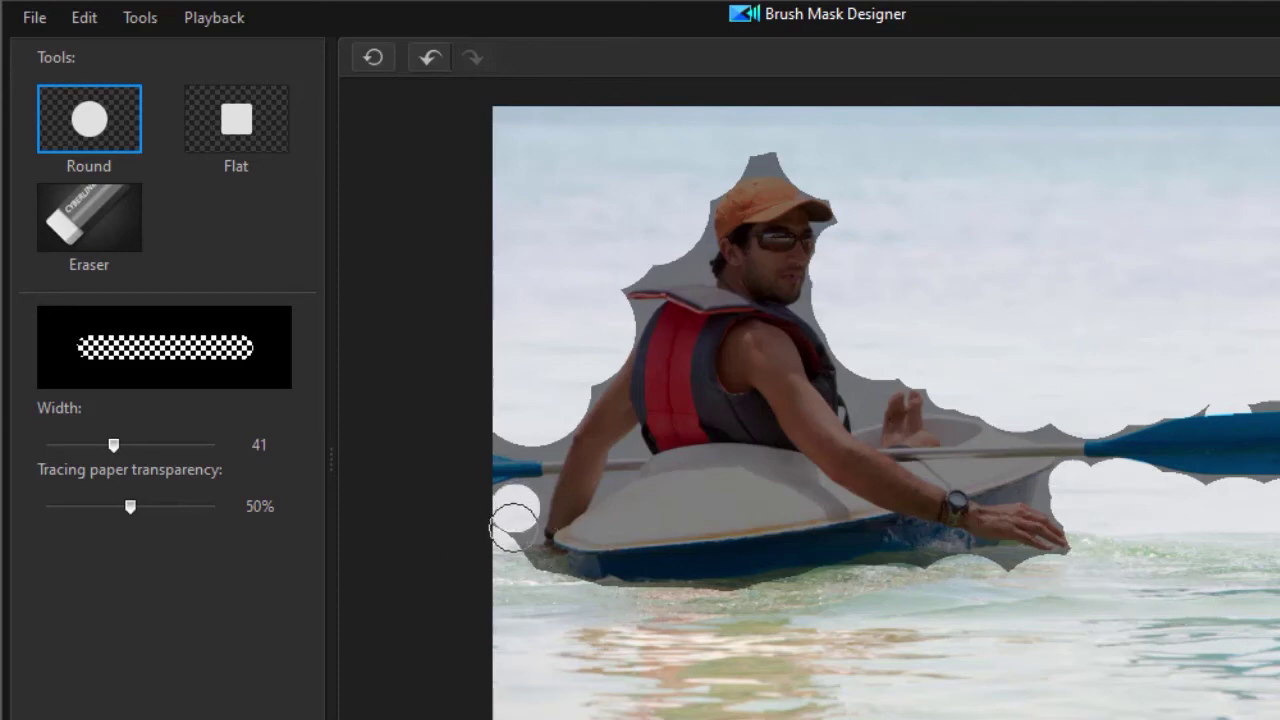
left_click(514, 518)
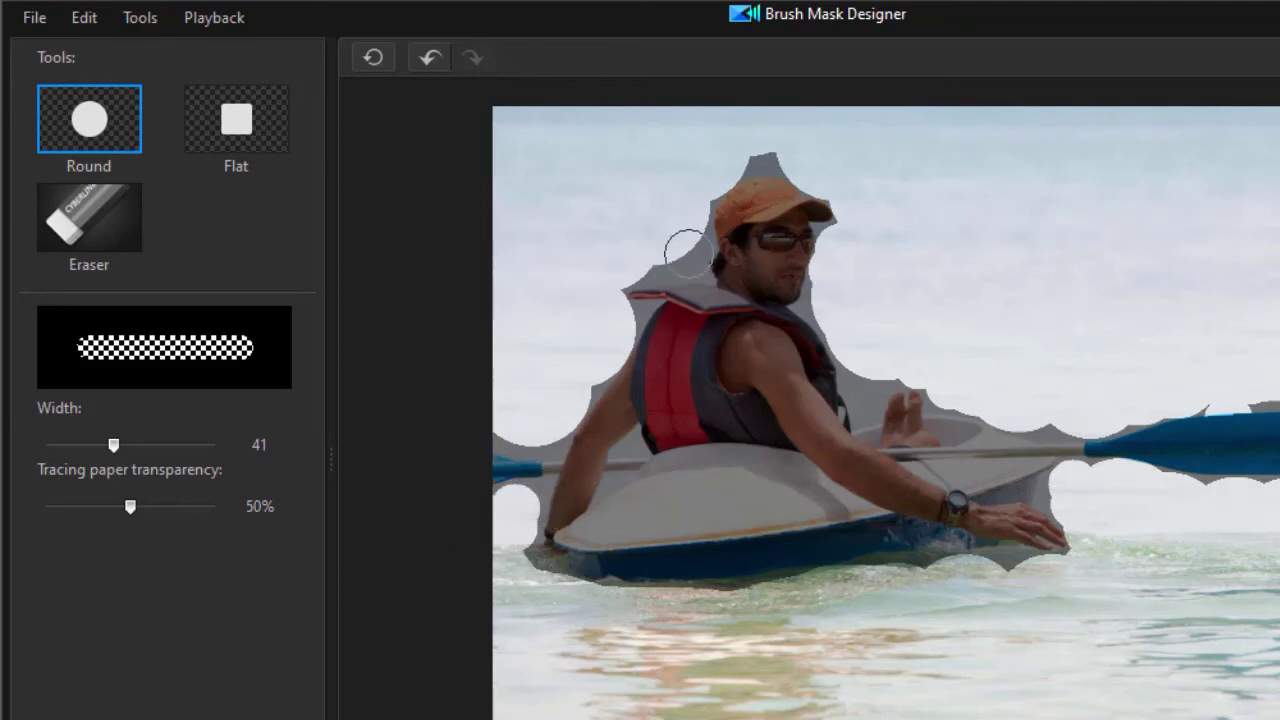
left_click(683, 252)
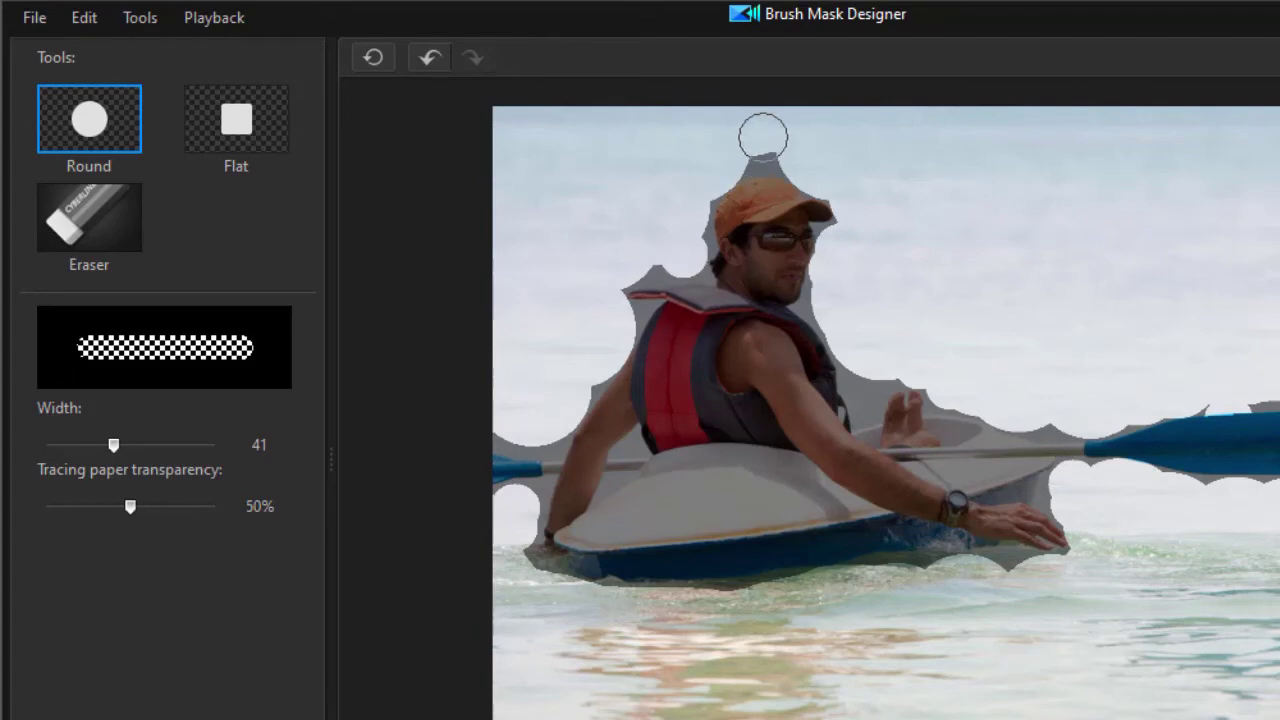
left_click(758, 153)
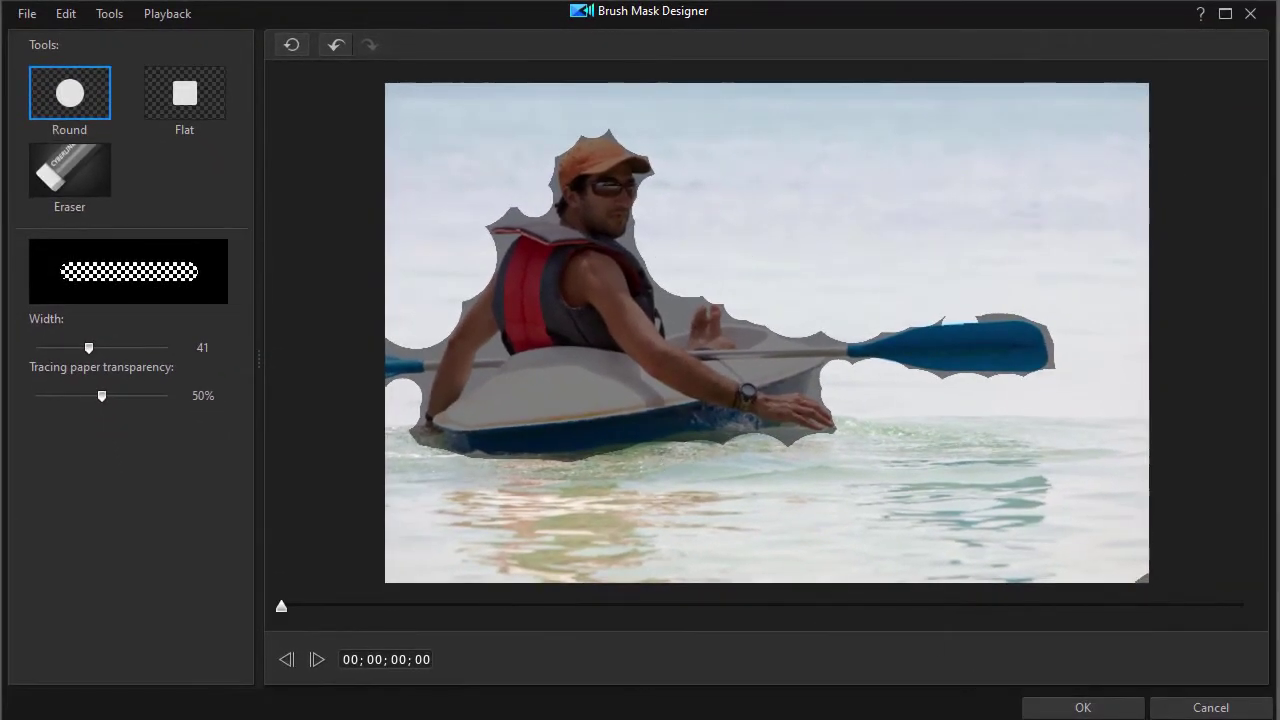
left_click(1083, 708)
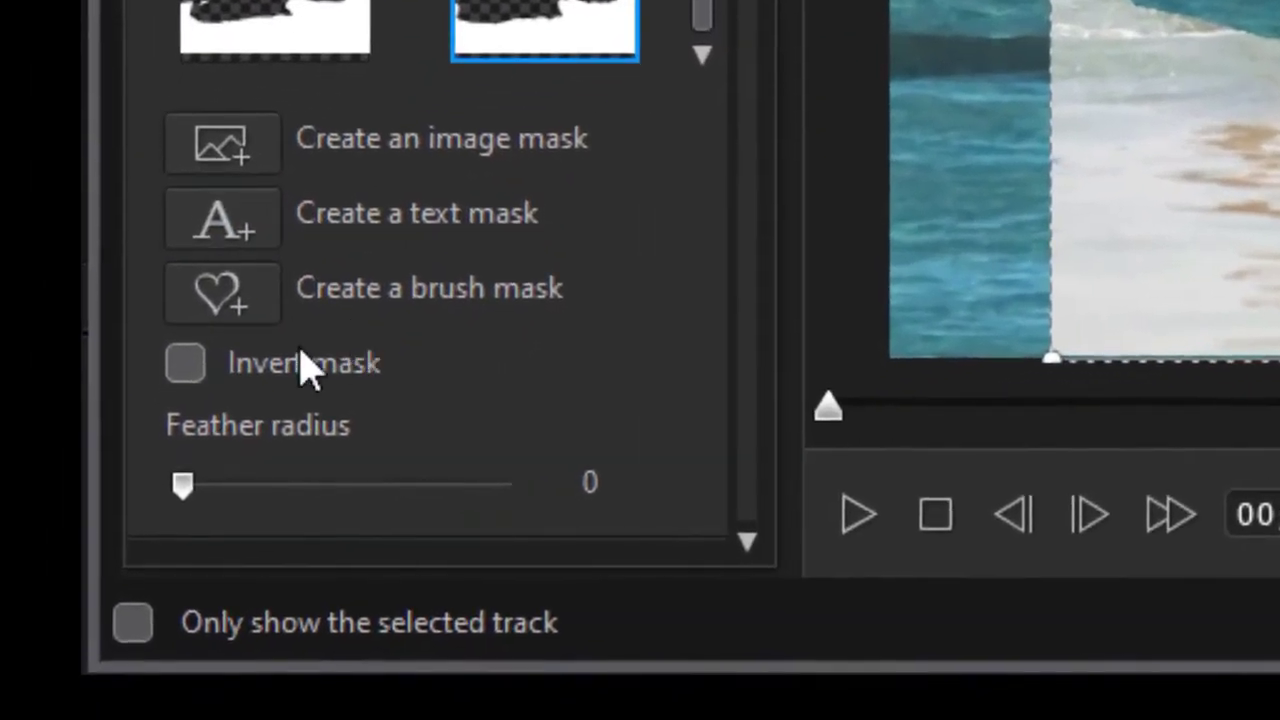
Step: Invert the kayaker mask and return to the Edit workspace
left_click(185, 365)
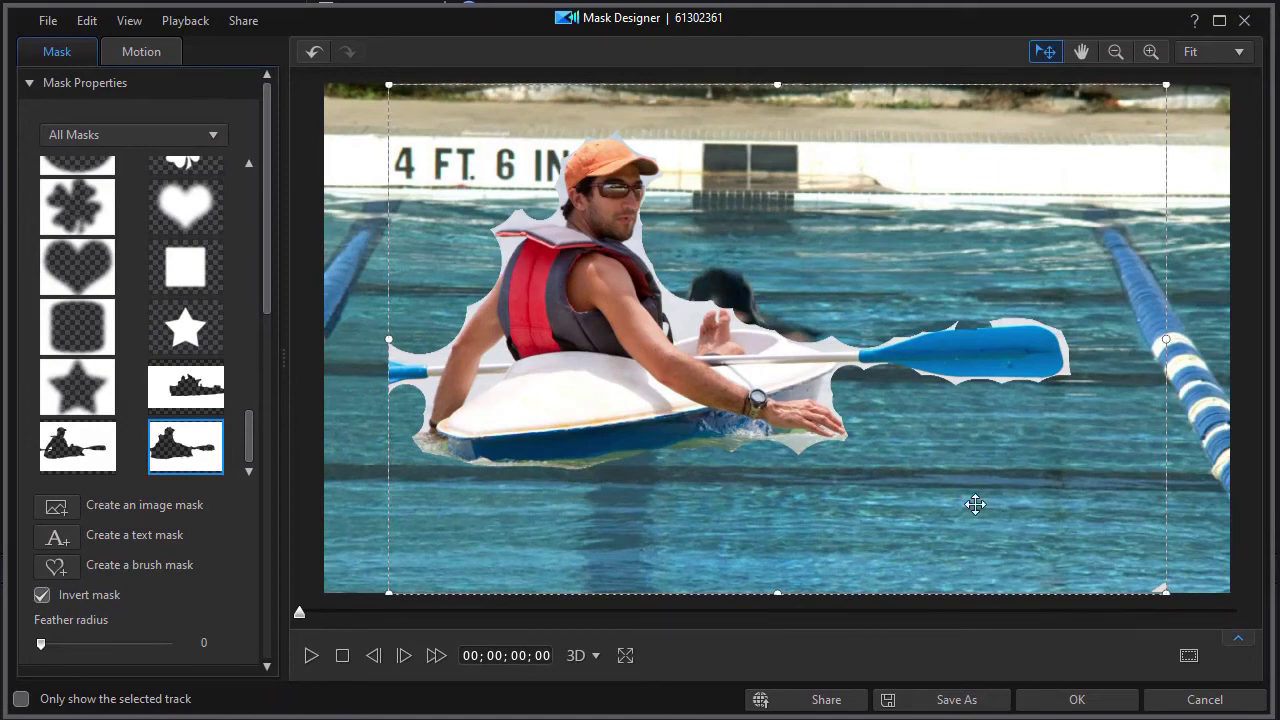
left_click(1073, 700)
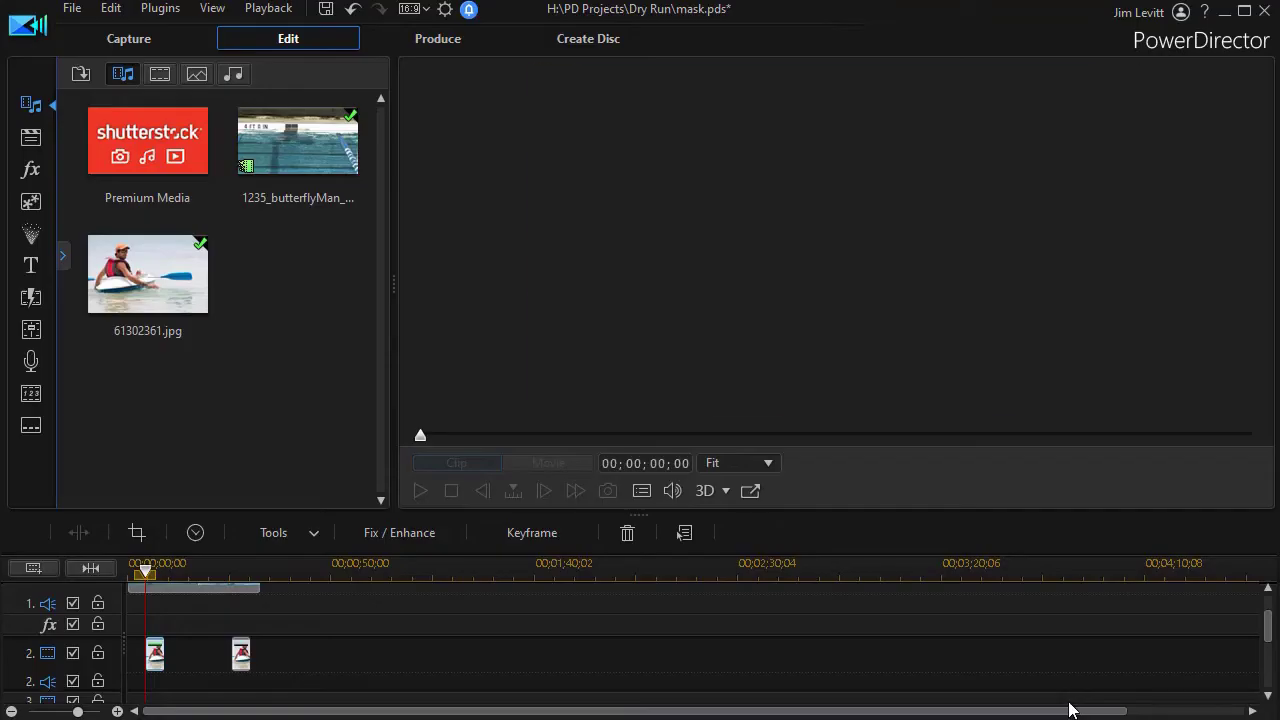
Step: Select the kayaker overlay and open PiP Designer keyframe settings for 61302361.jpg
left_click(581, 397)
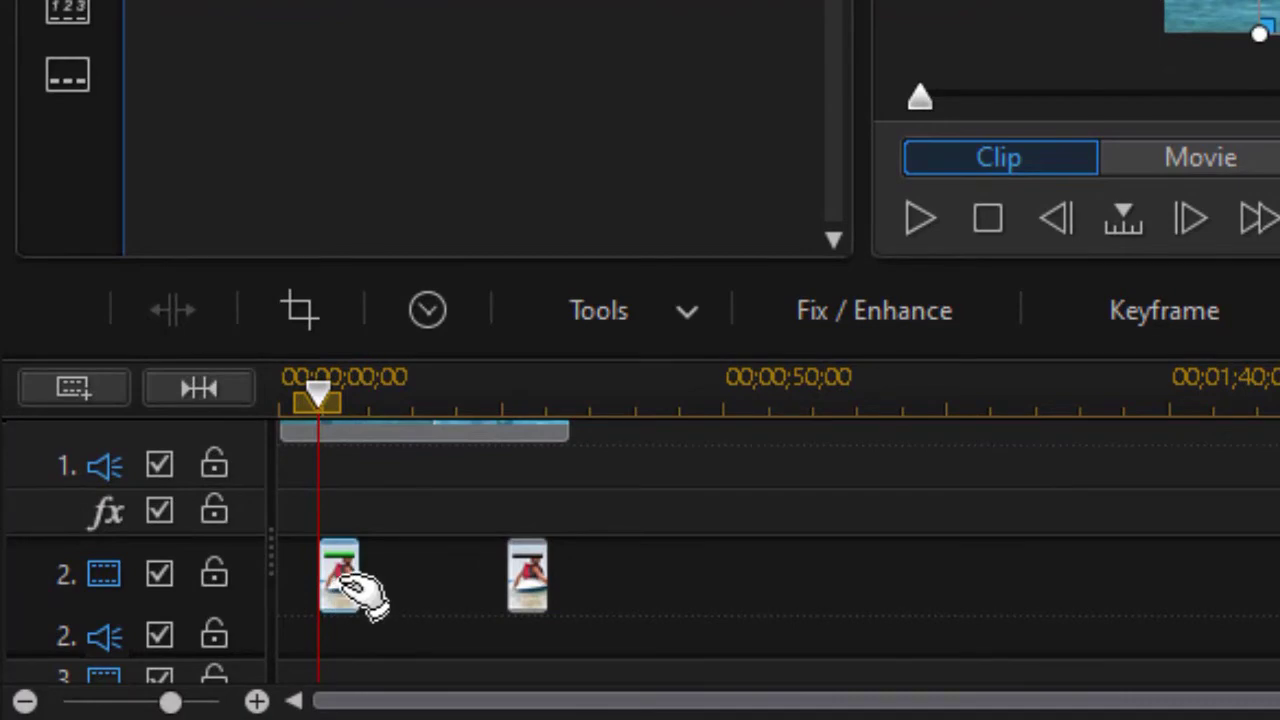
double_click(340, 600)
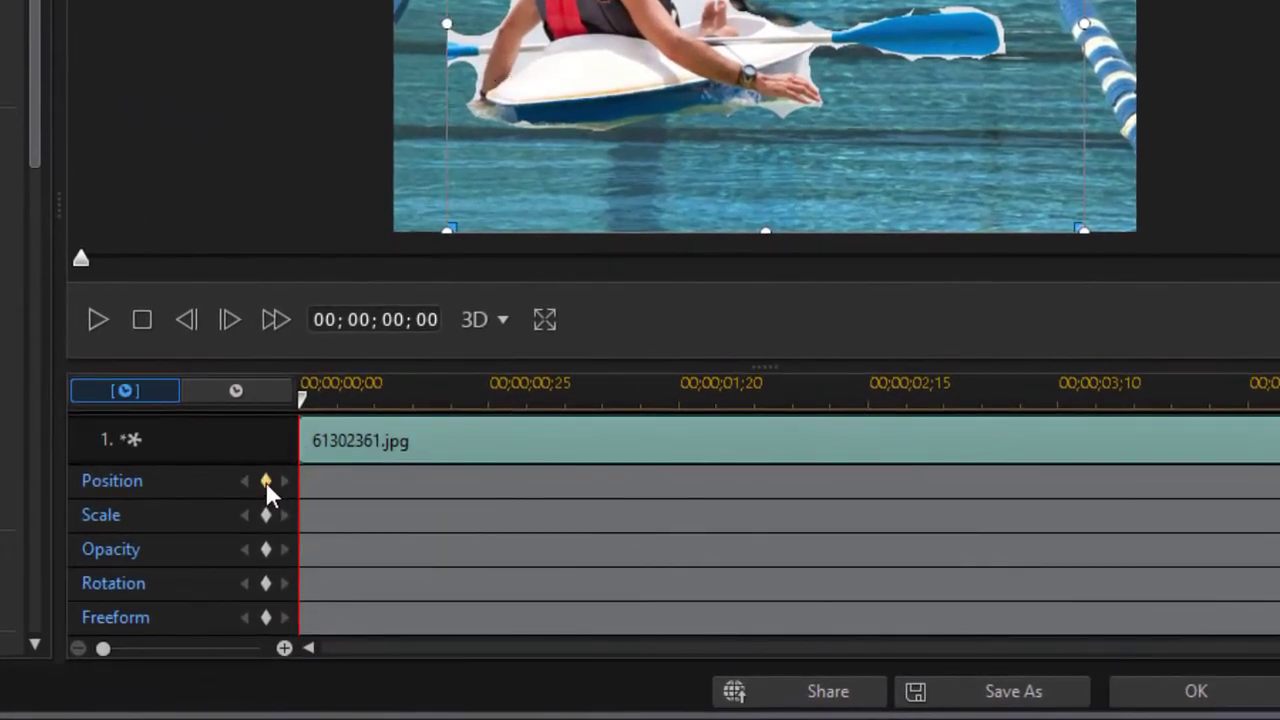
Step: Keyframe the kayaker's Position from off-frame right at the start to off-frame left around 2 seconds
left_click(265, 481)
left_click_drag(545, 82, 1226, 211)
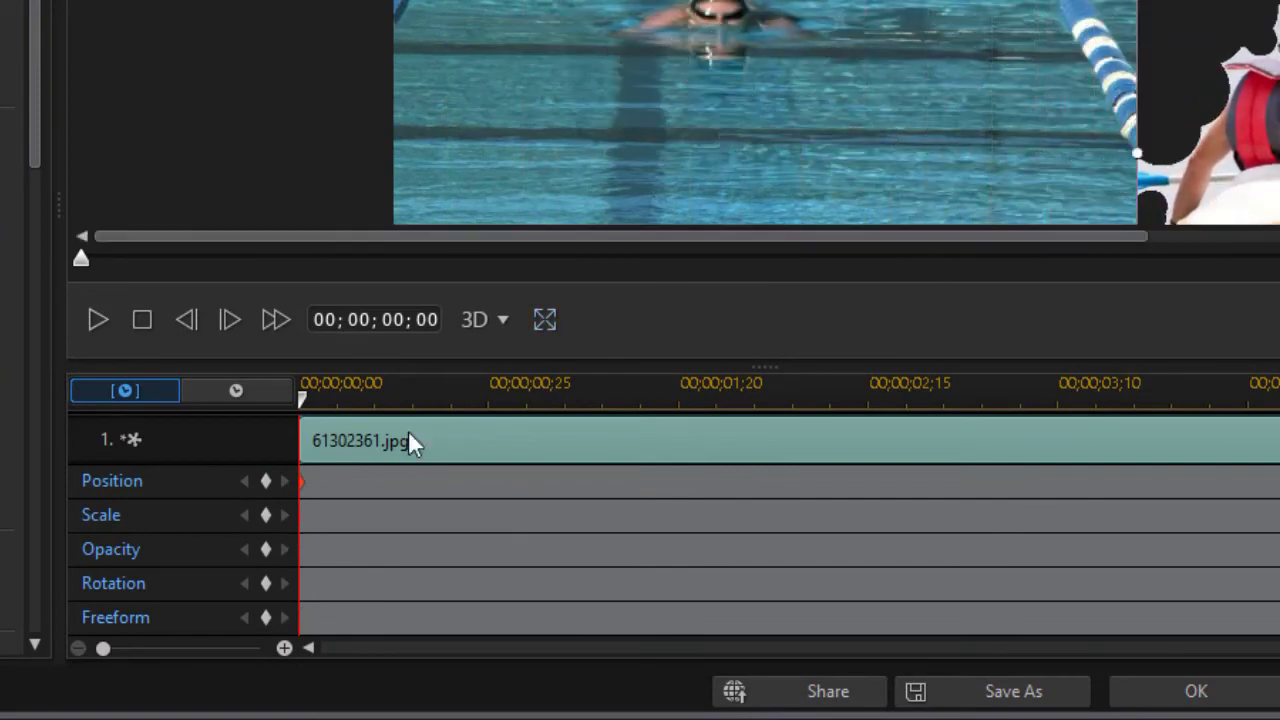
left_click_drag(303, 400, 952, 440)
left_click_drag(1137, 153, 2, 170)
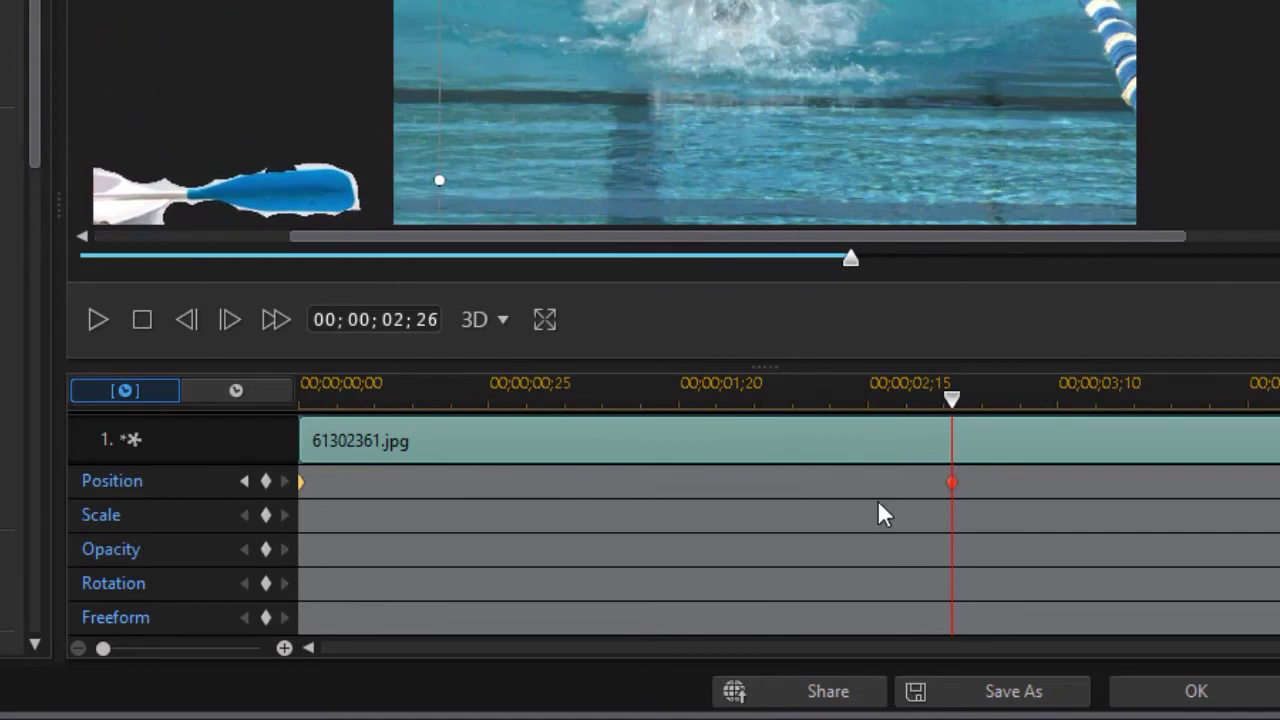